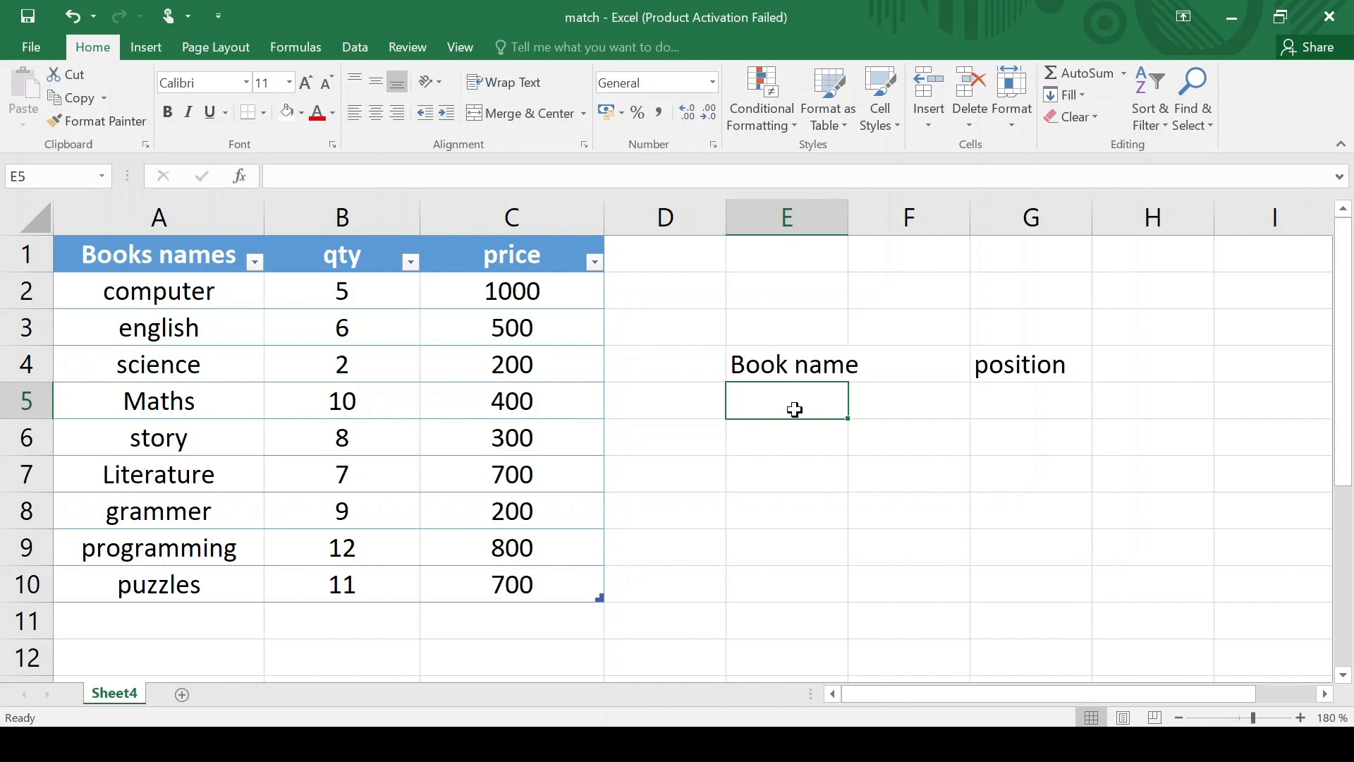
Step: Enter computer as the book name in E5 and find its position in G5 with =MATCH(E5,Table3[Books names],0)
text(co)
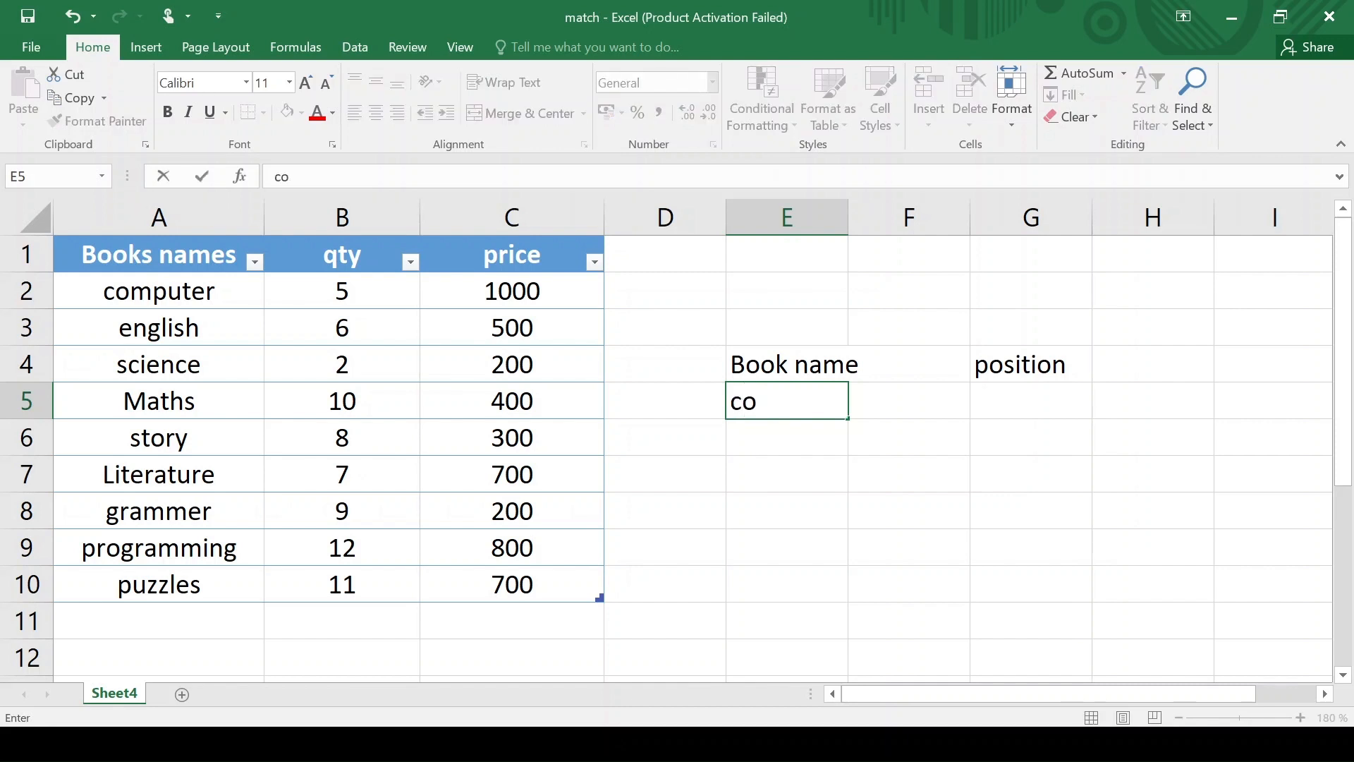
text(mputer)
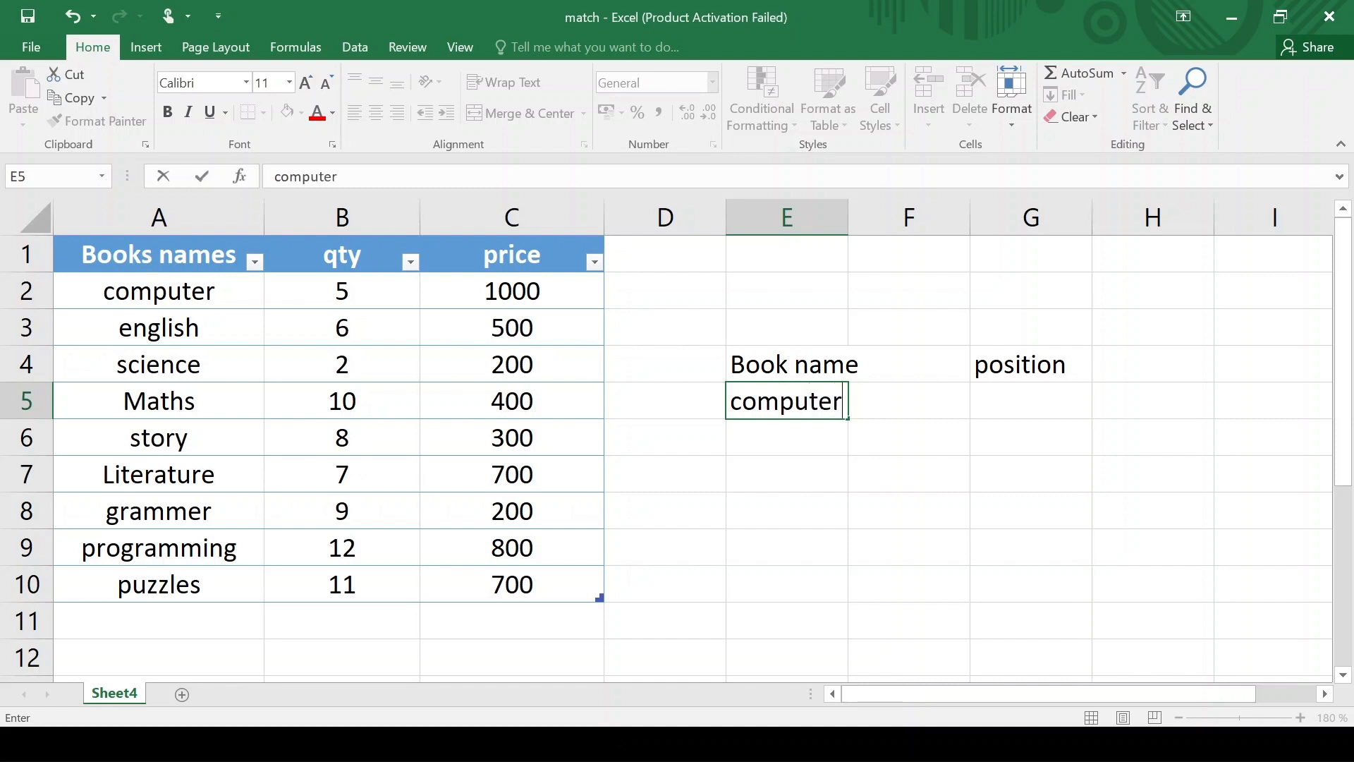
click(1026, 402)
text(=)
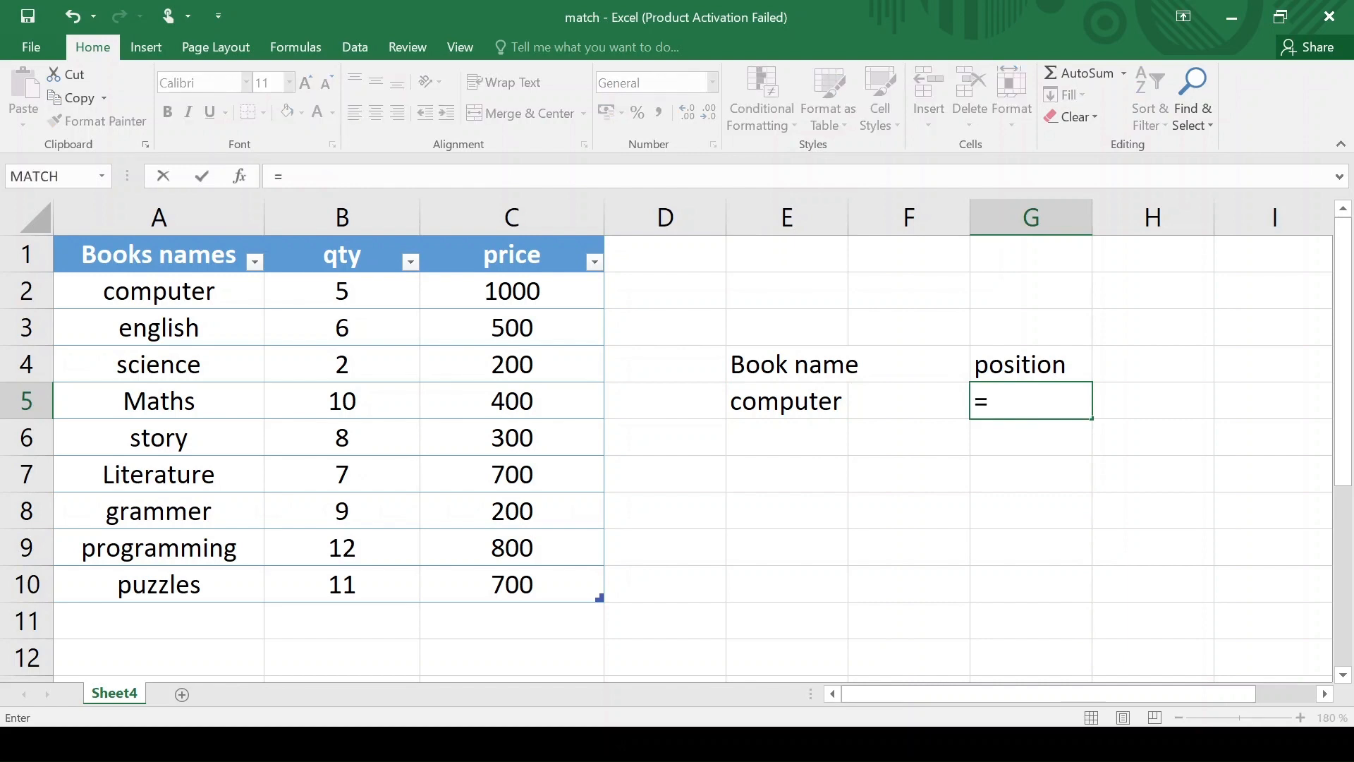
text(matc)
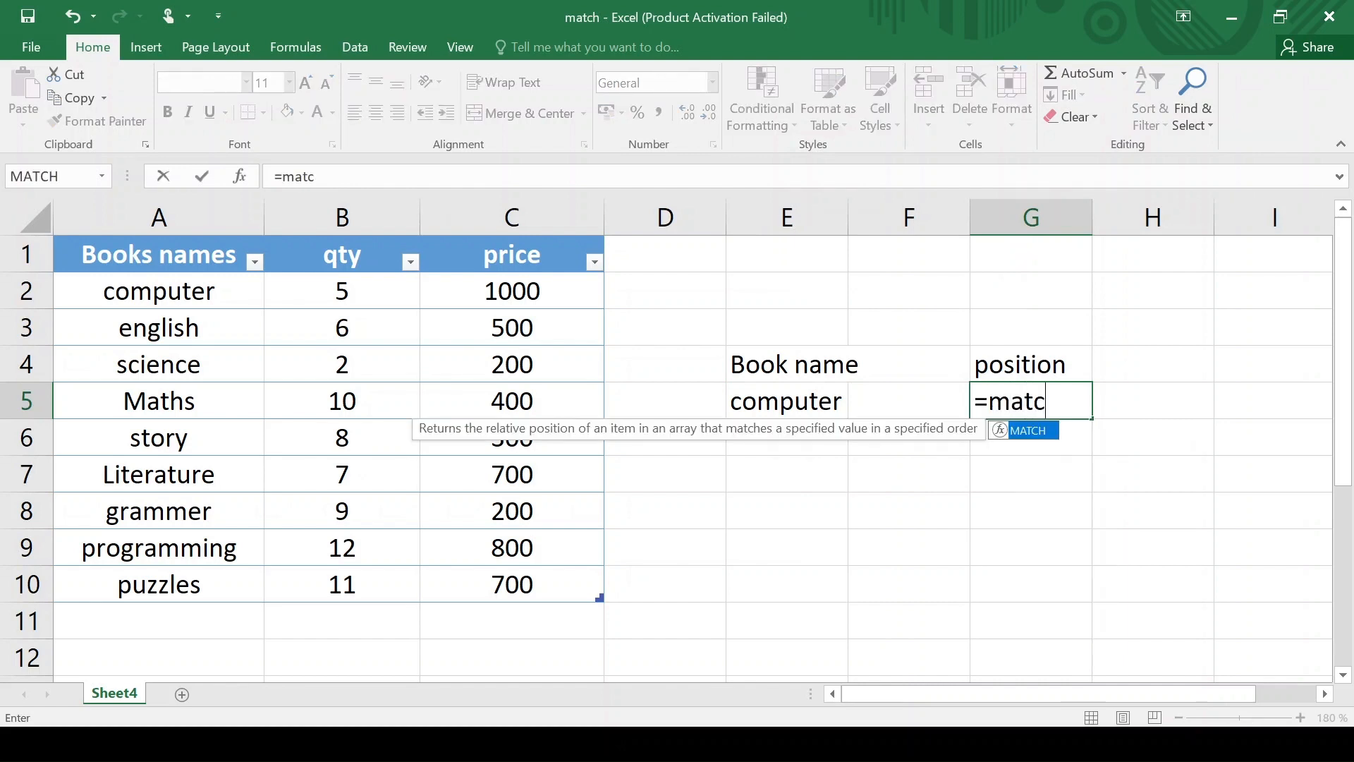
text(h()
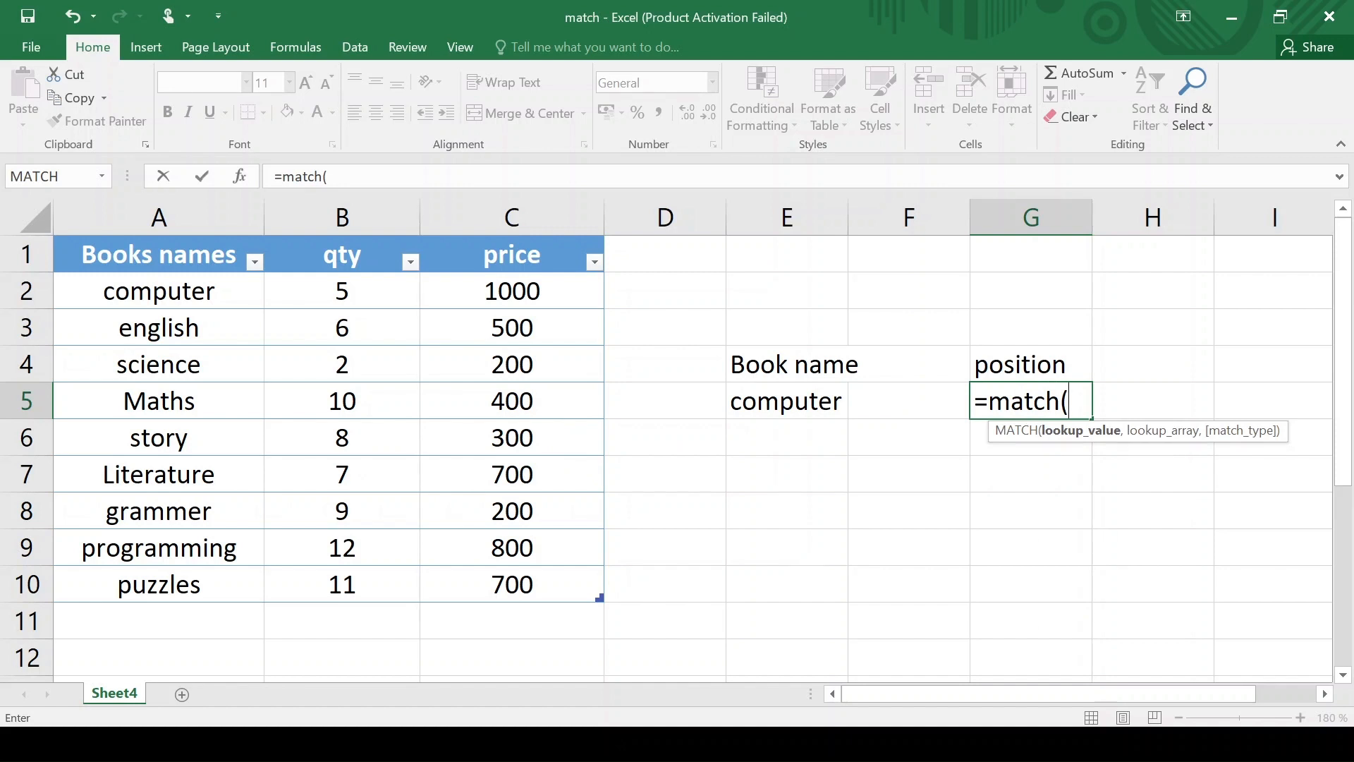
click(786, 404)
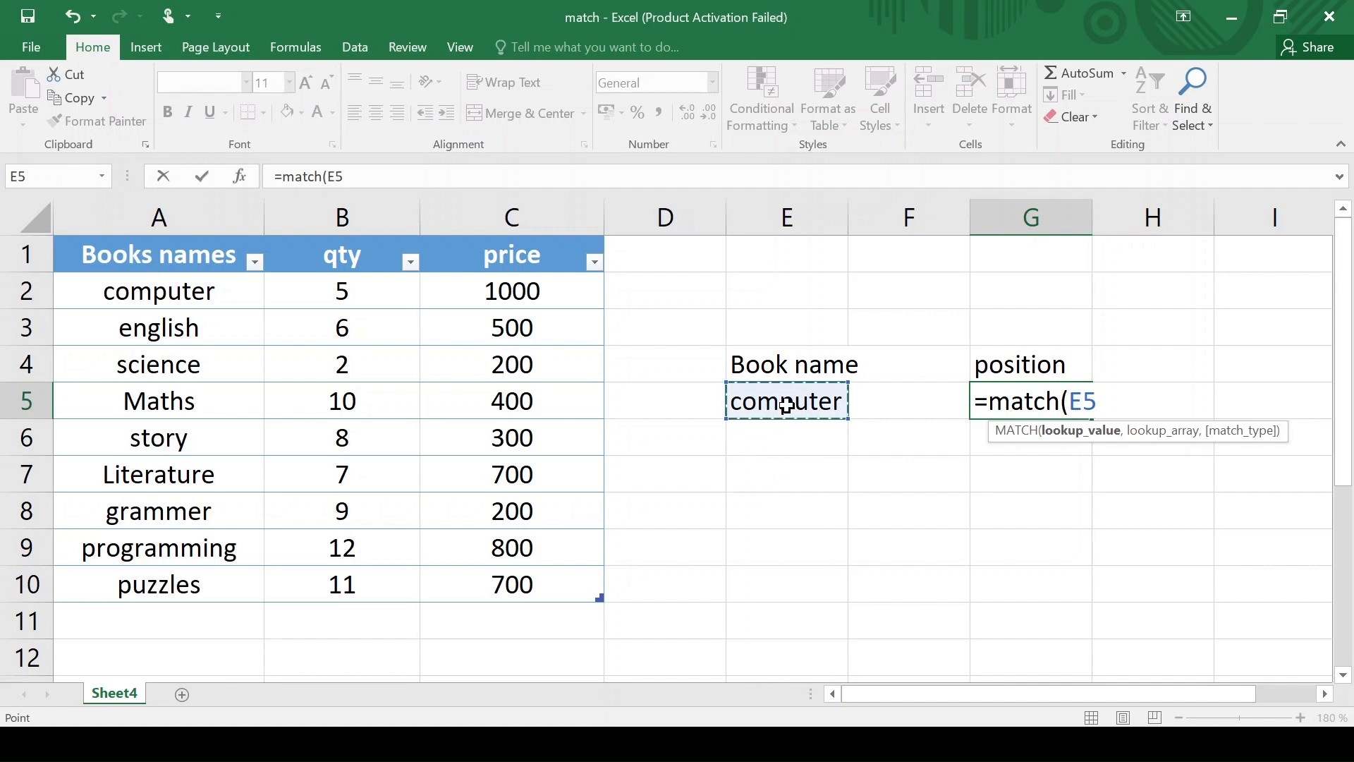
text(,)
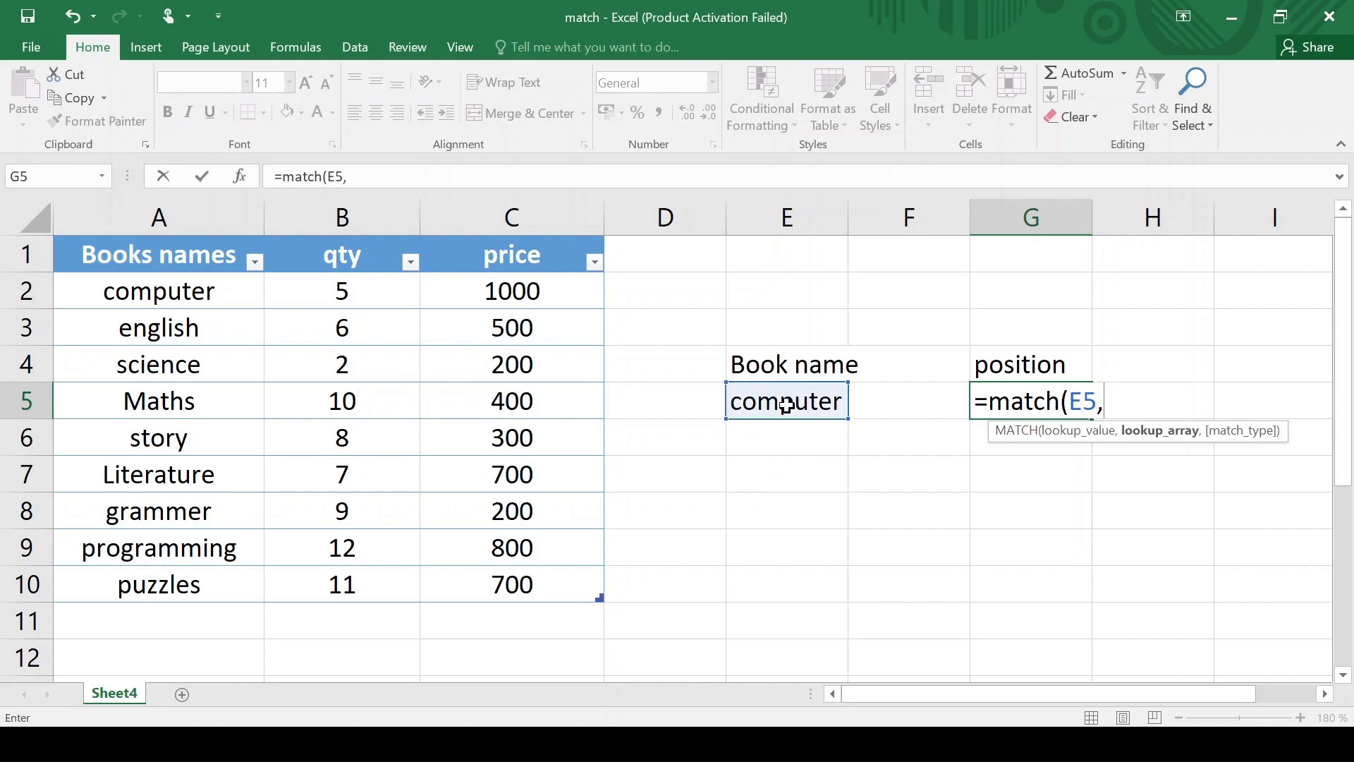
drag(185, 294, 145, 588)
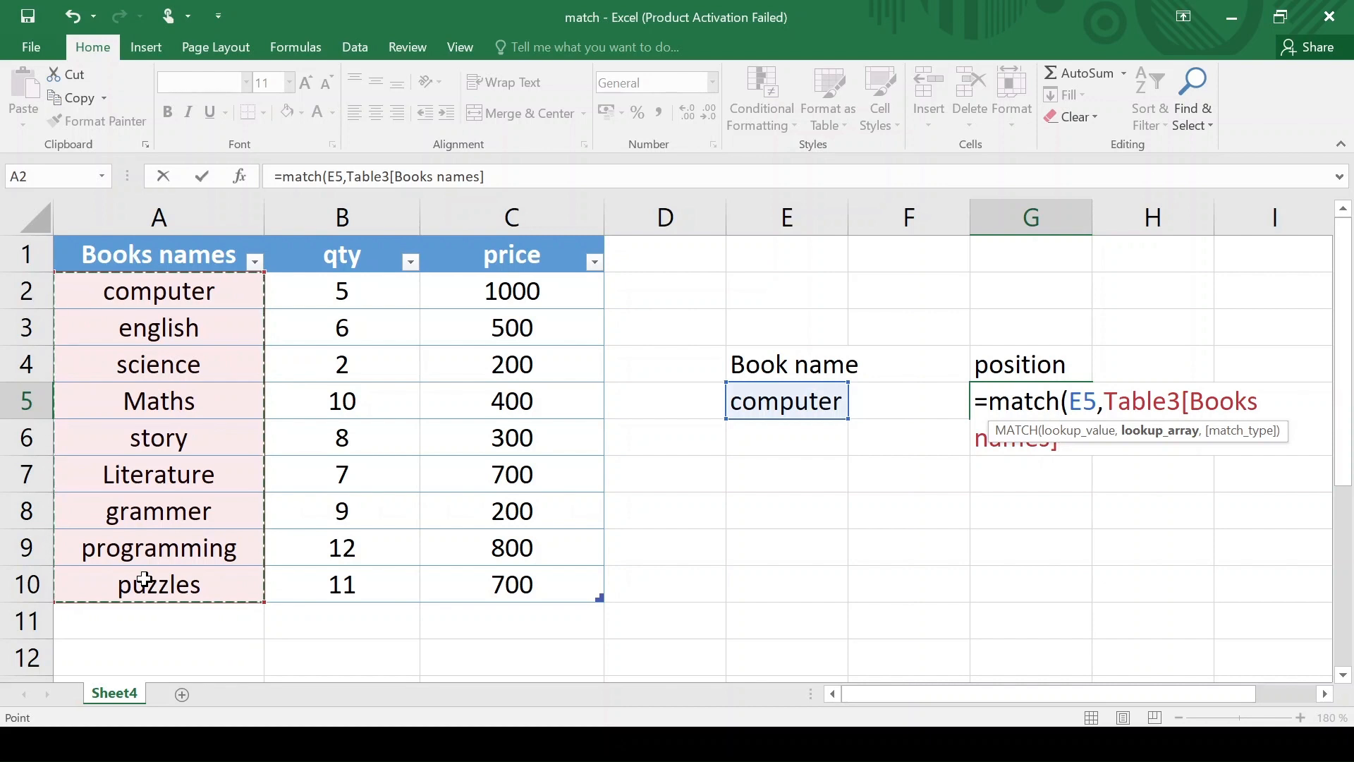
text(,)
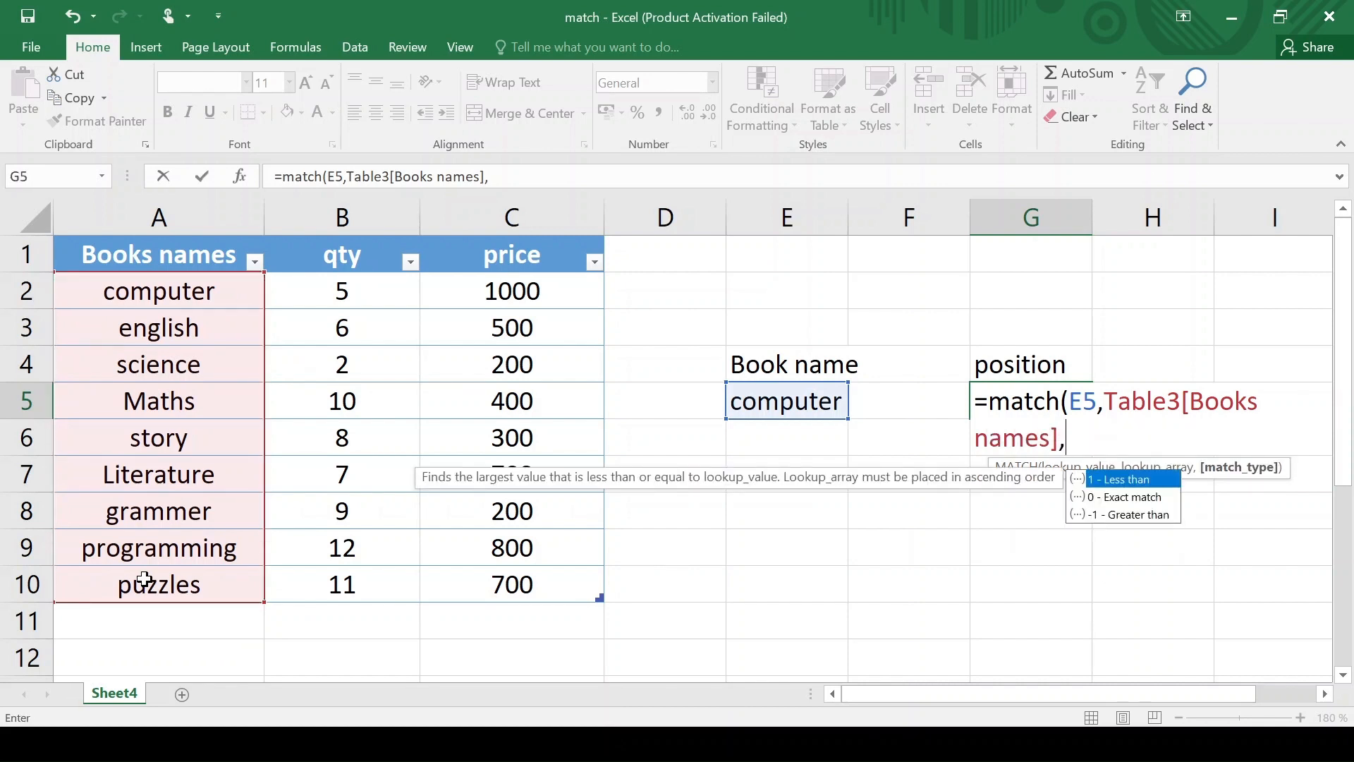
text(0))
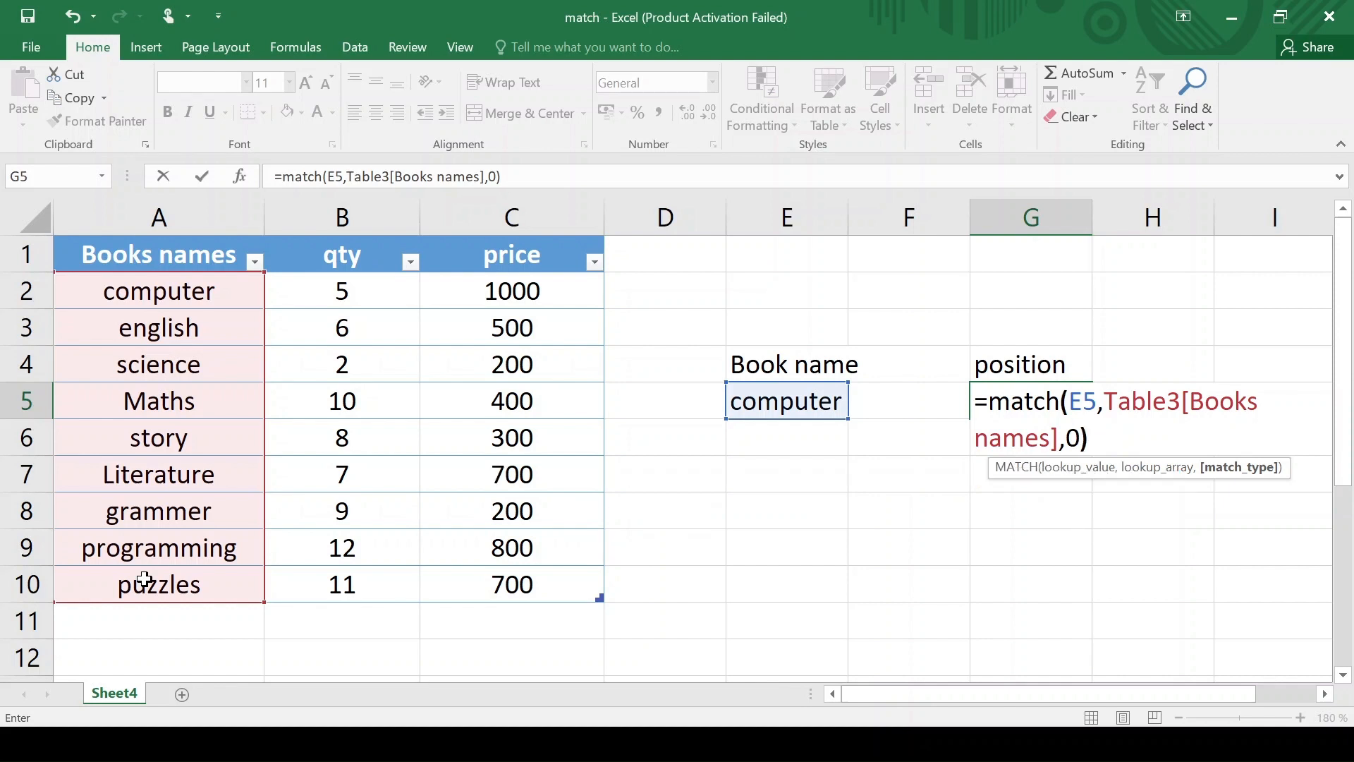
key(Return)
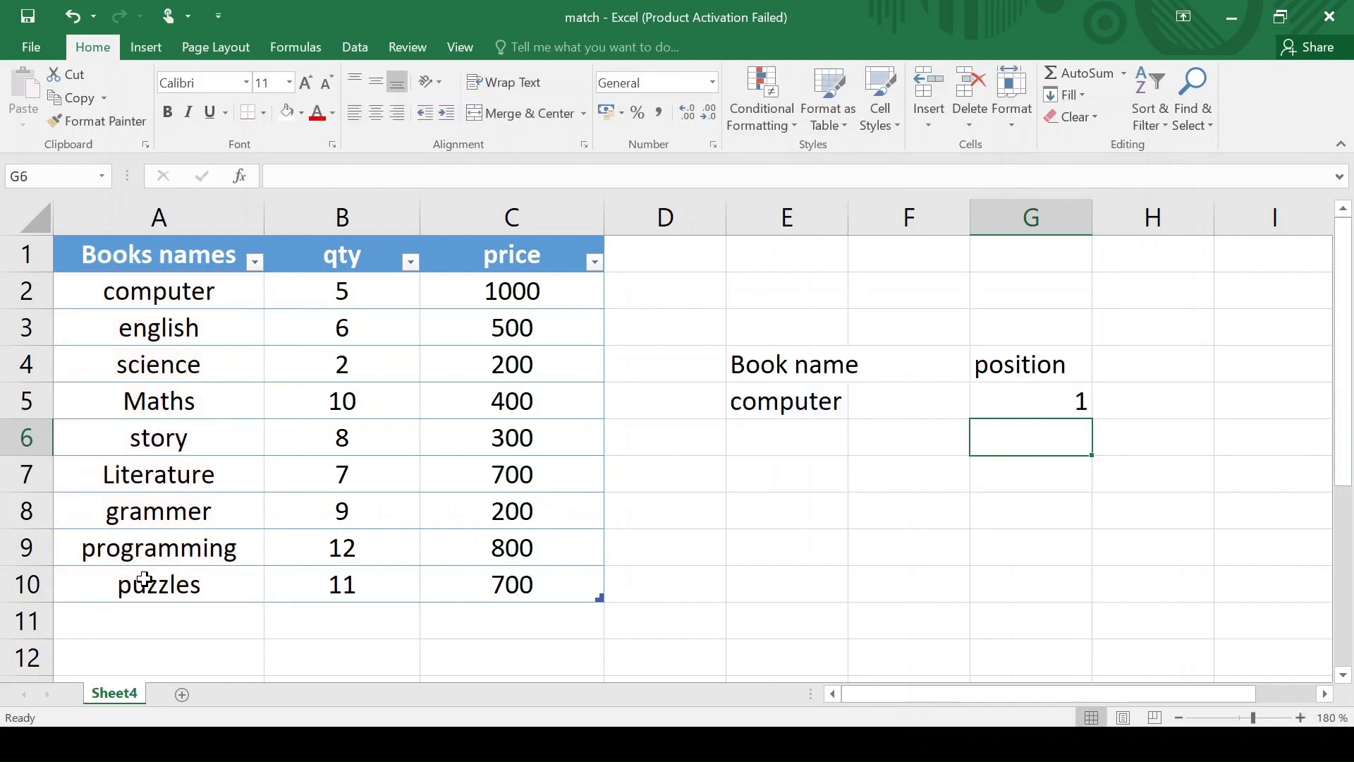
click(1060, 404)
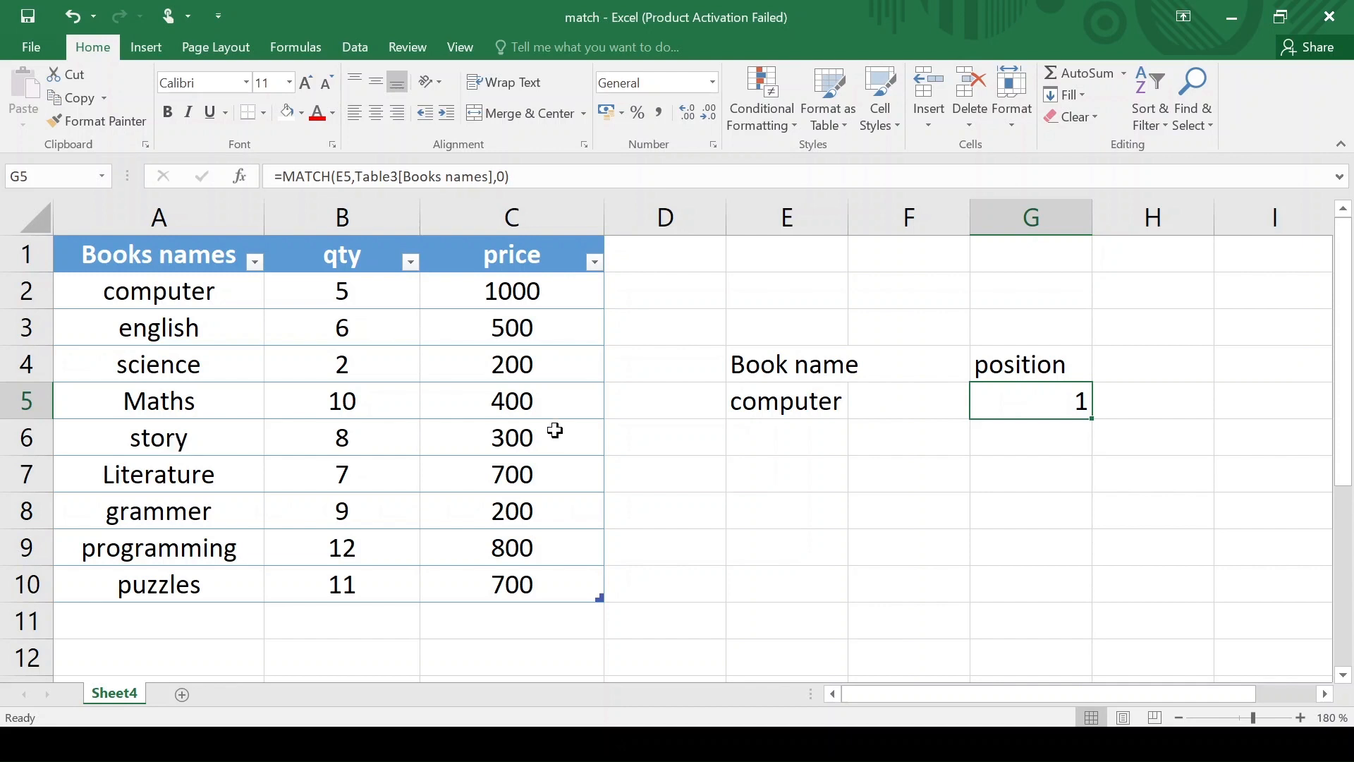
Step: In G6, enter a MATCH formula that looks up the text "story" in the table's Books names column with match type 0
click(1000, 439)
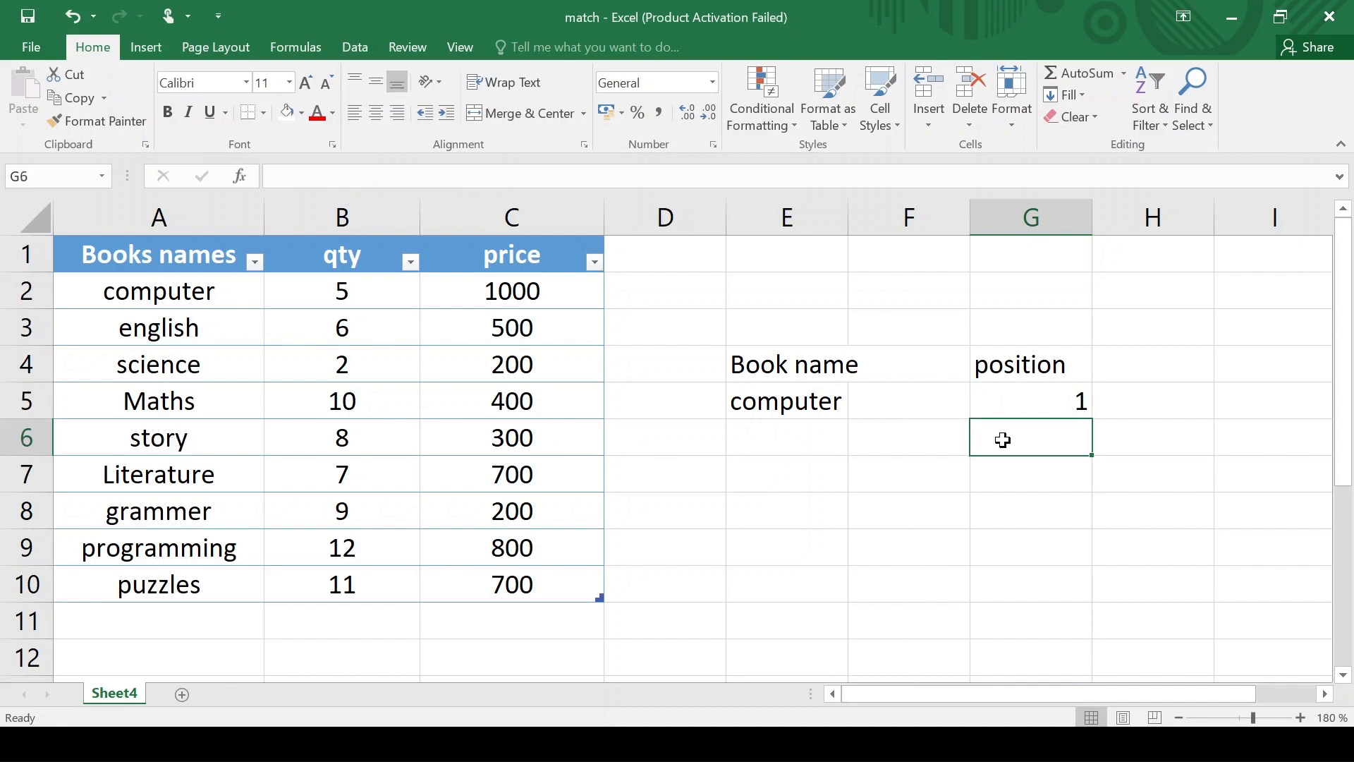
text(=match()
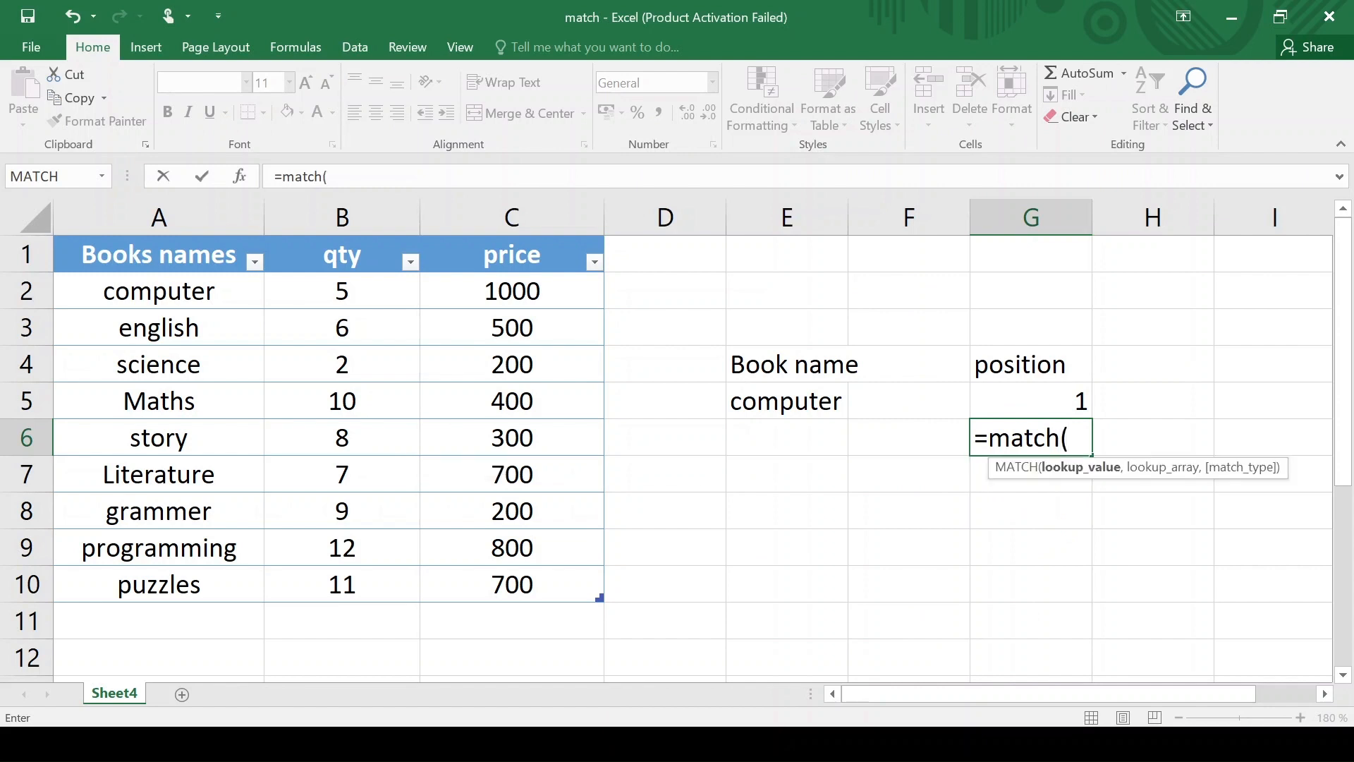
text("story")
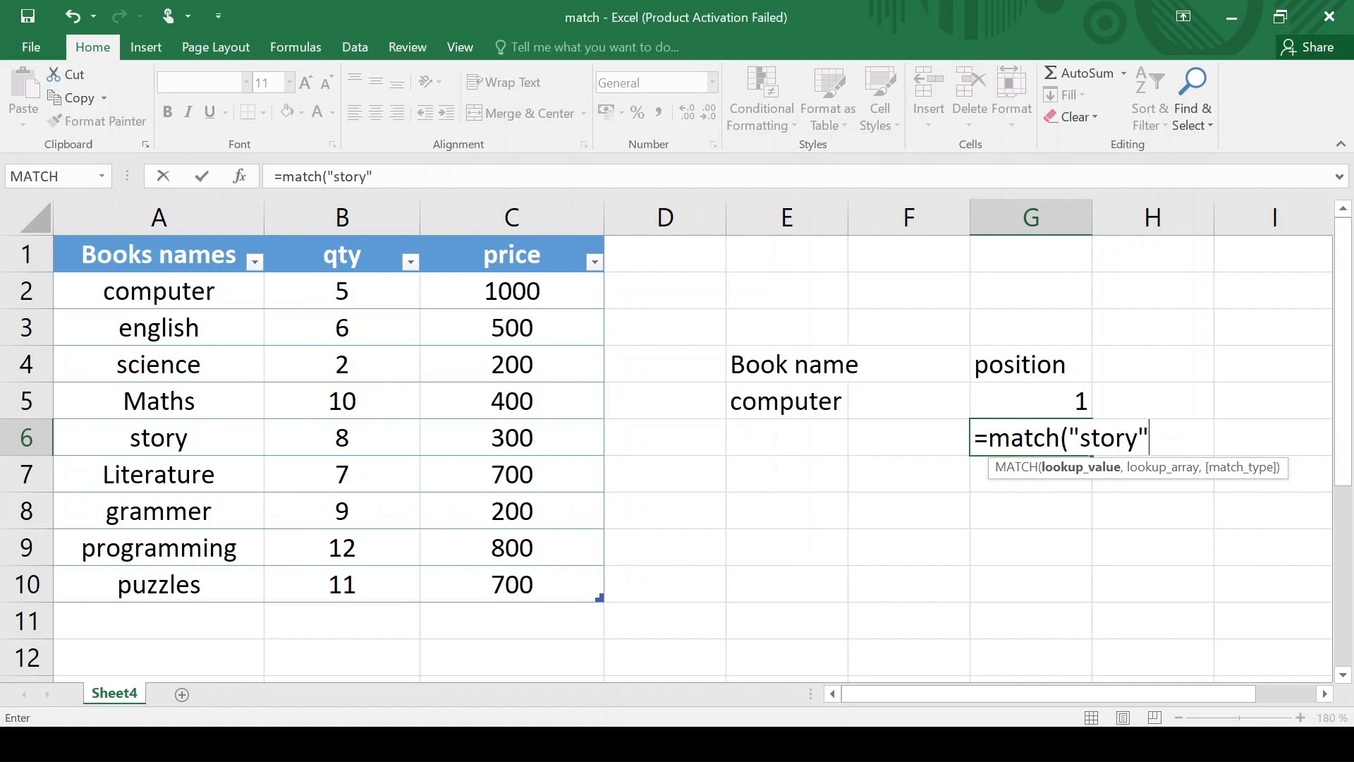
text(,)
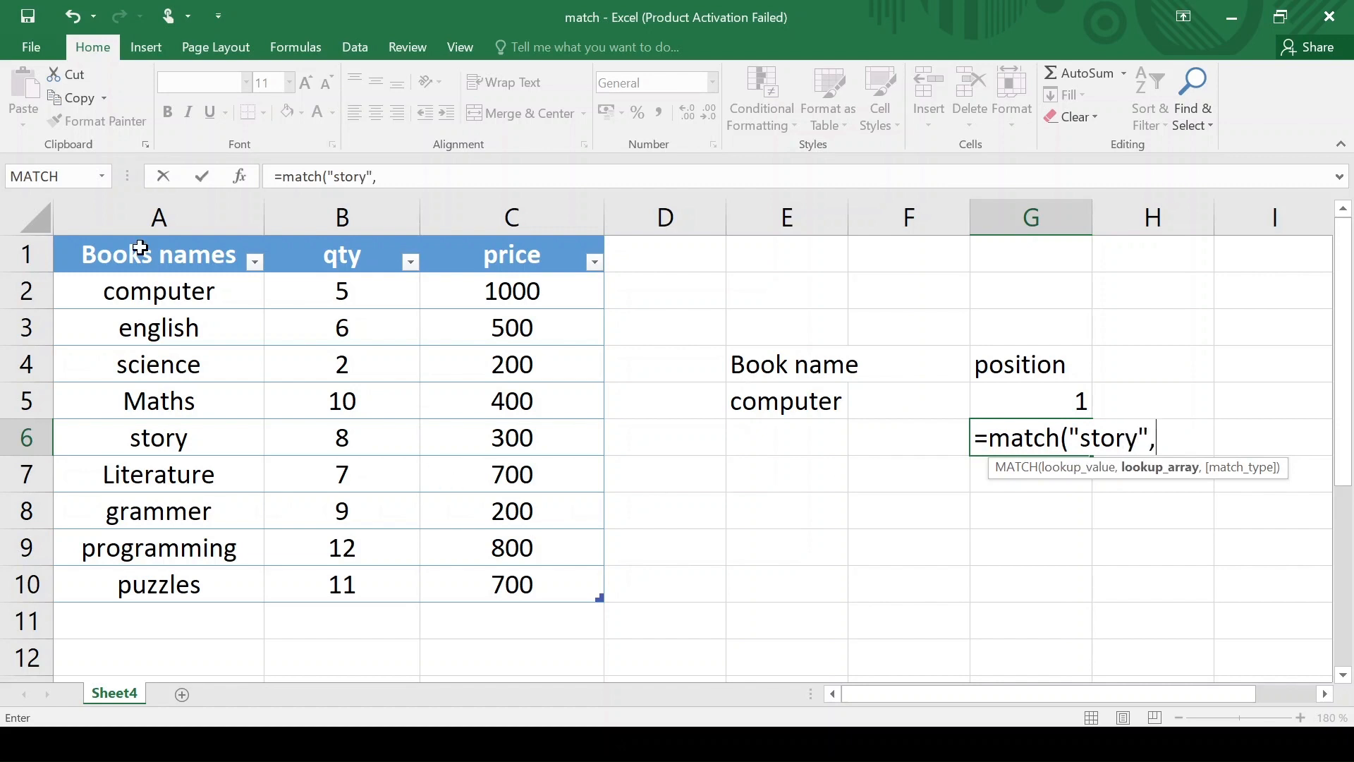
drag(150, 300, 140, 591)
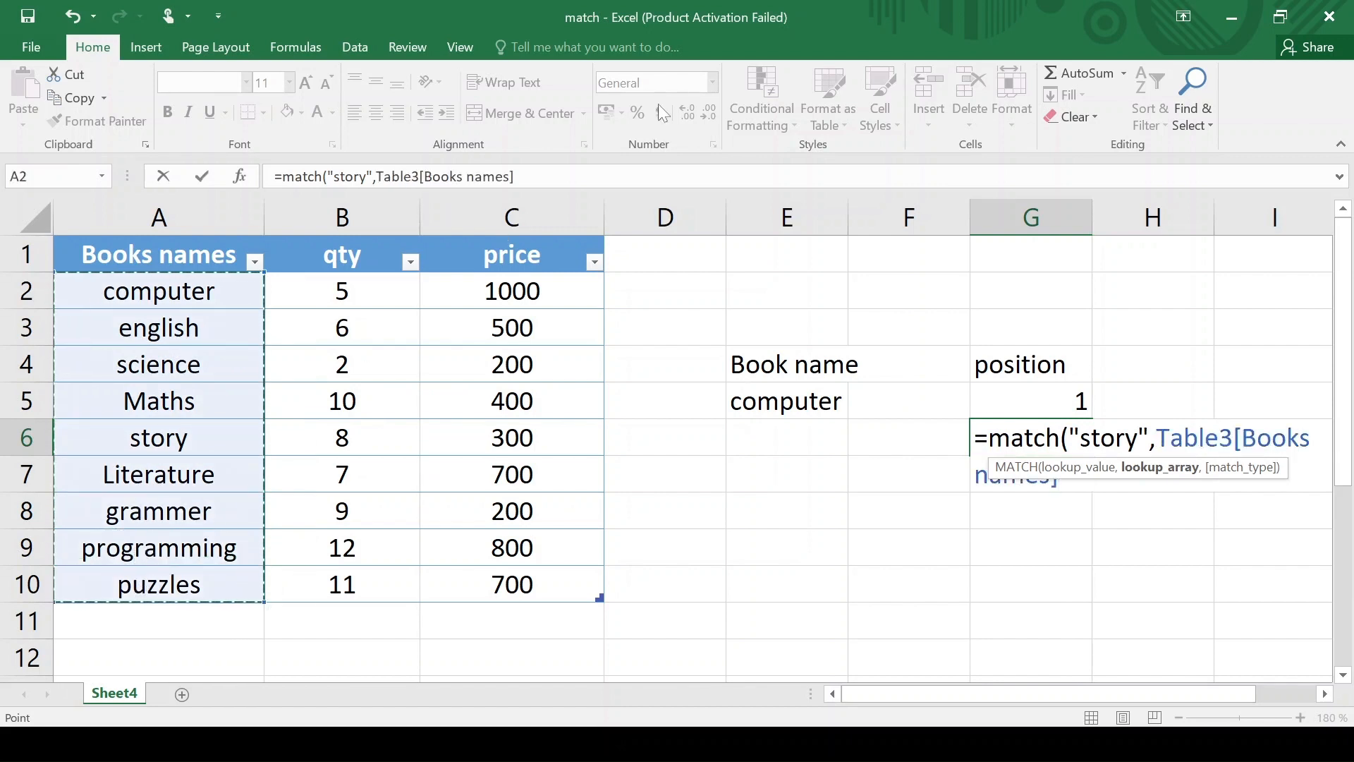
text(,)
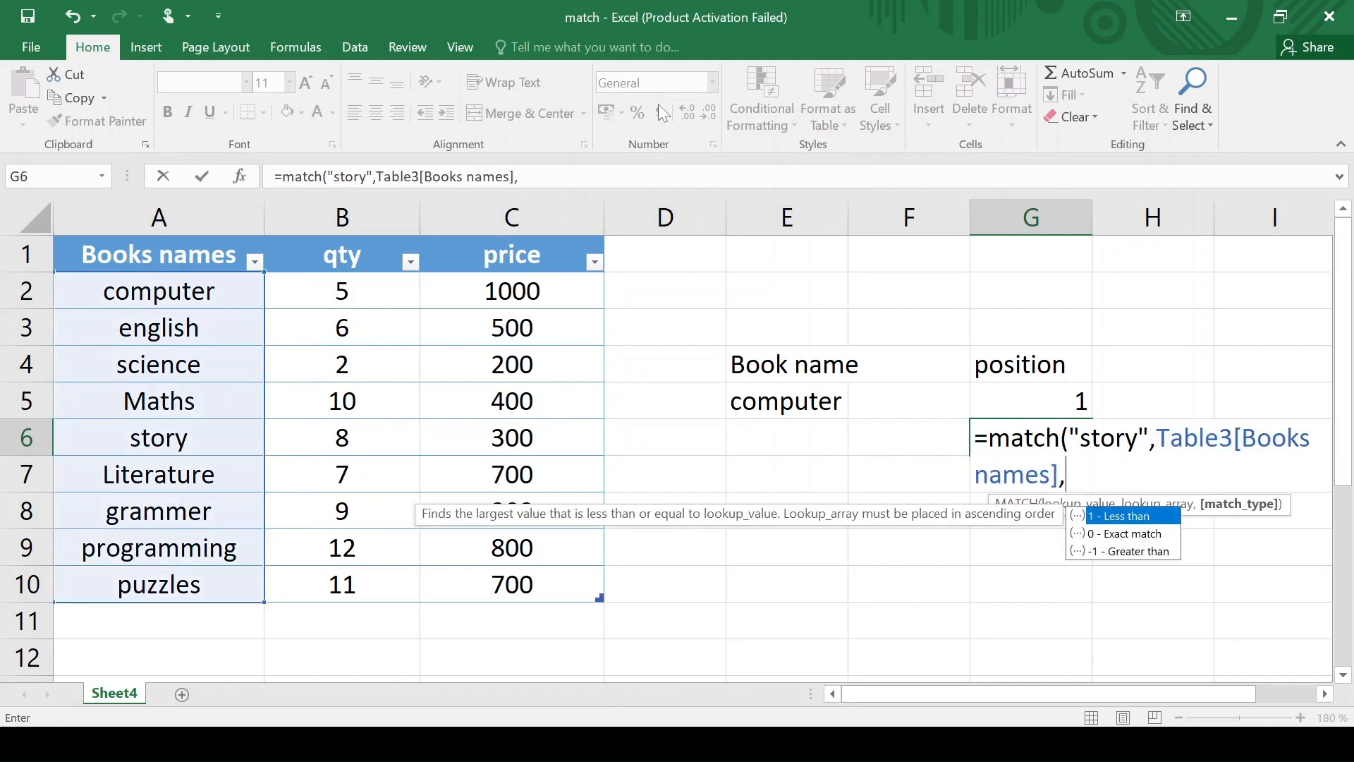
text(0))
key(Return)
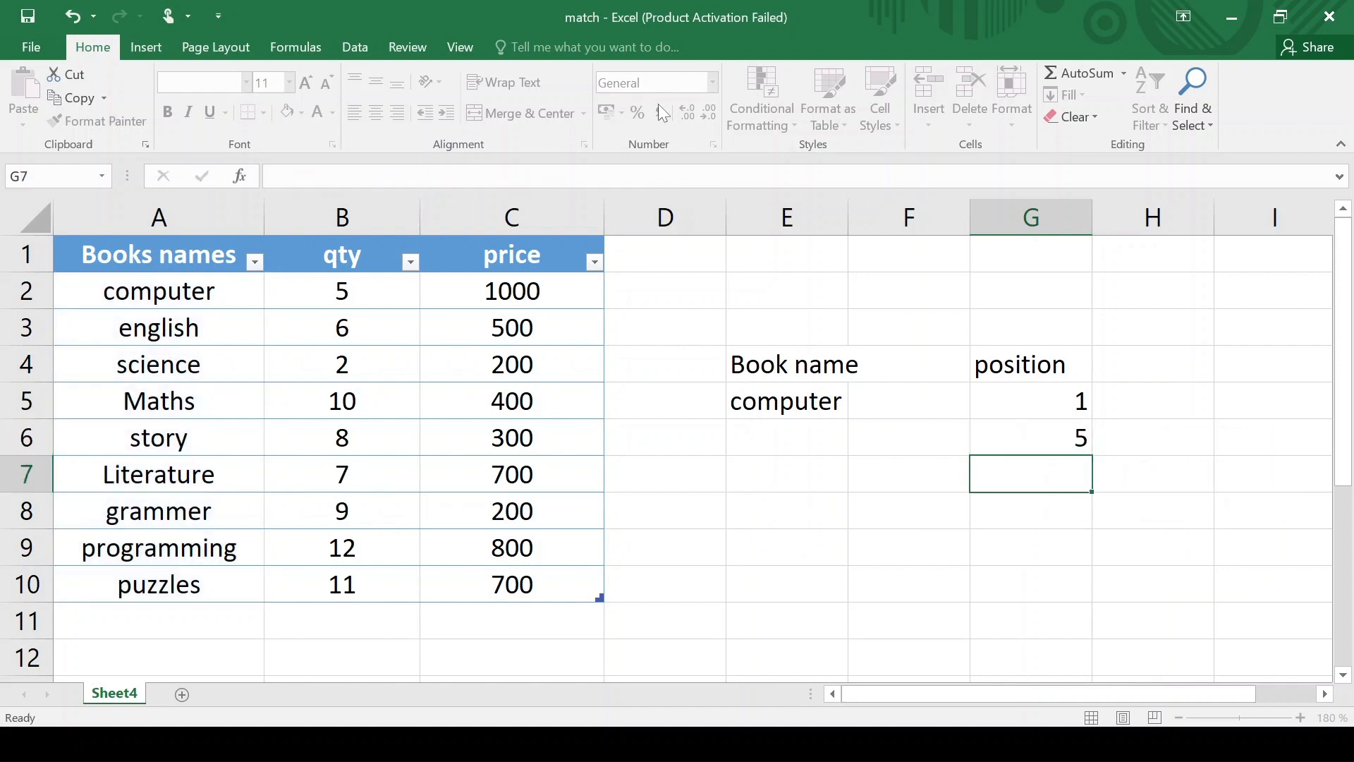
click(1044, 441)
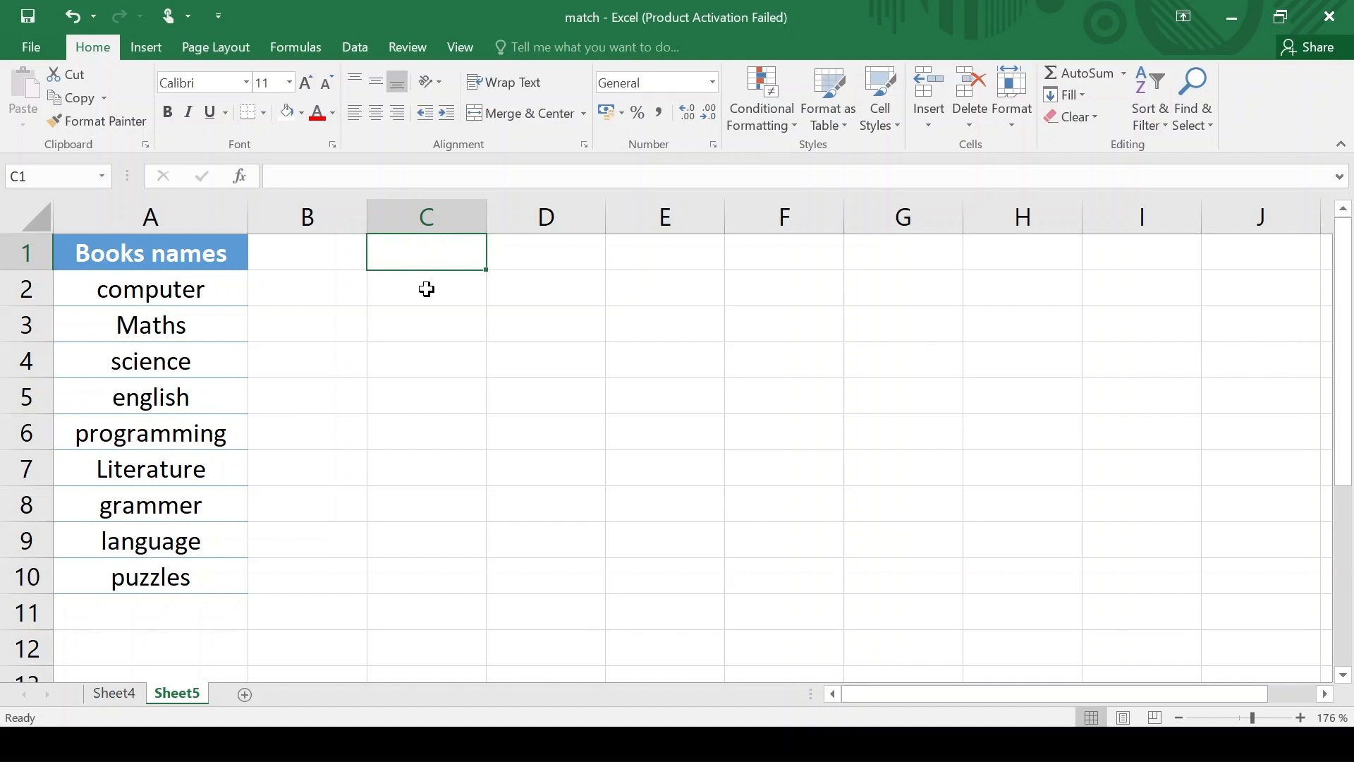
Step: In C1 of Sheet5, enter a MATCH formula looking up A3 in the Books names column on Sheet4 with match type 0
text(=)
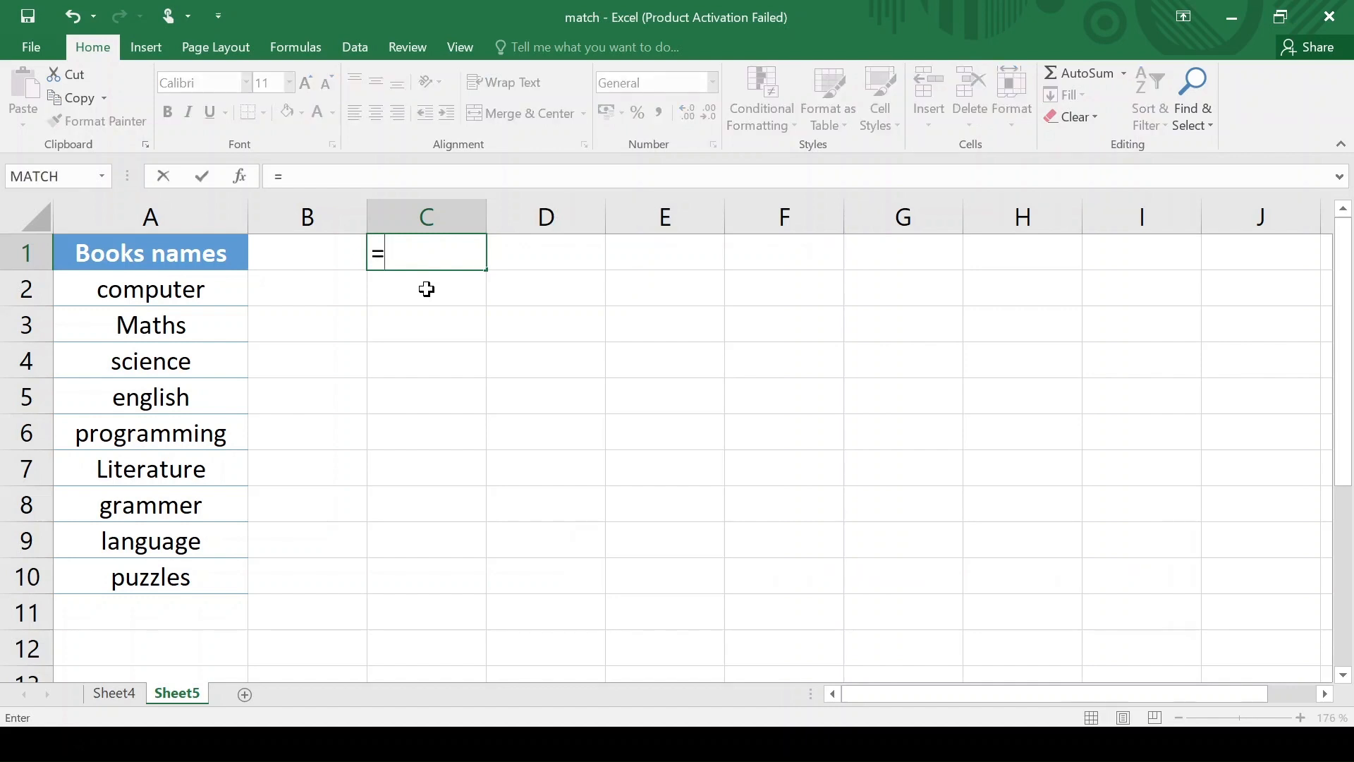
text(match)
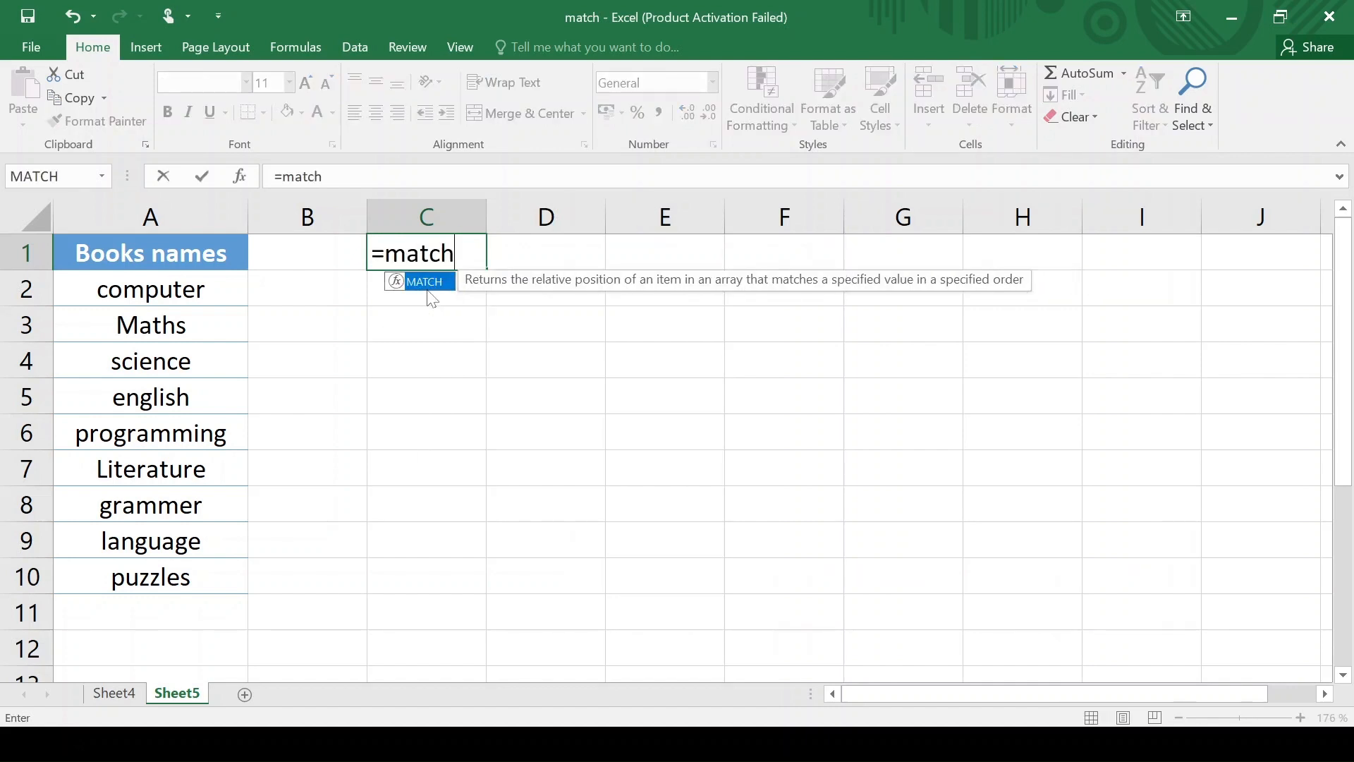
text(()
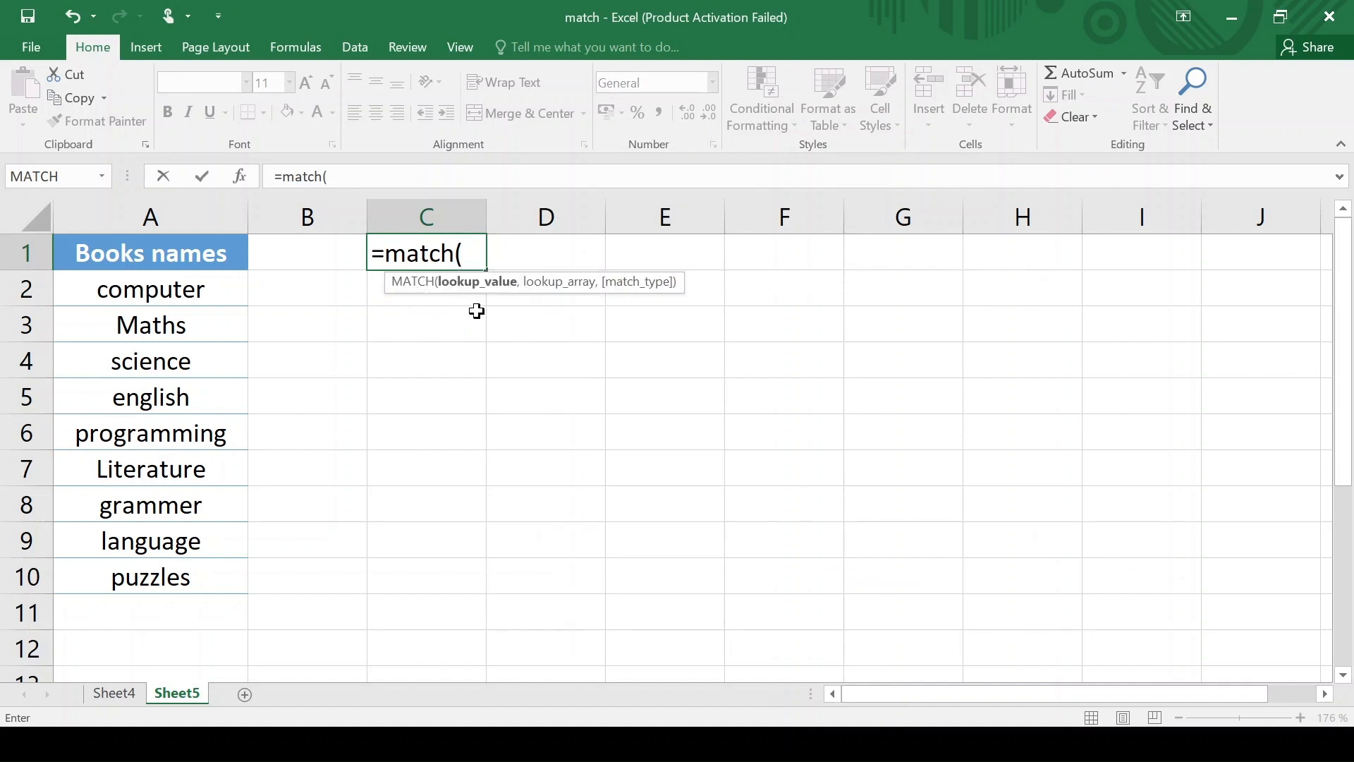
click(185, 327)
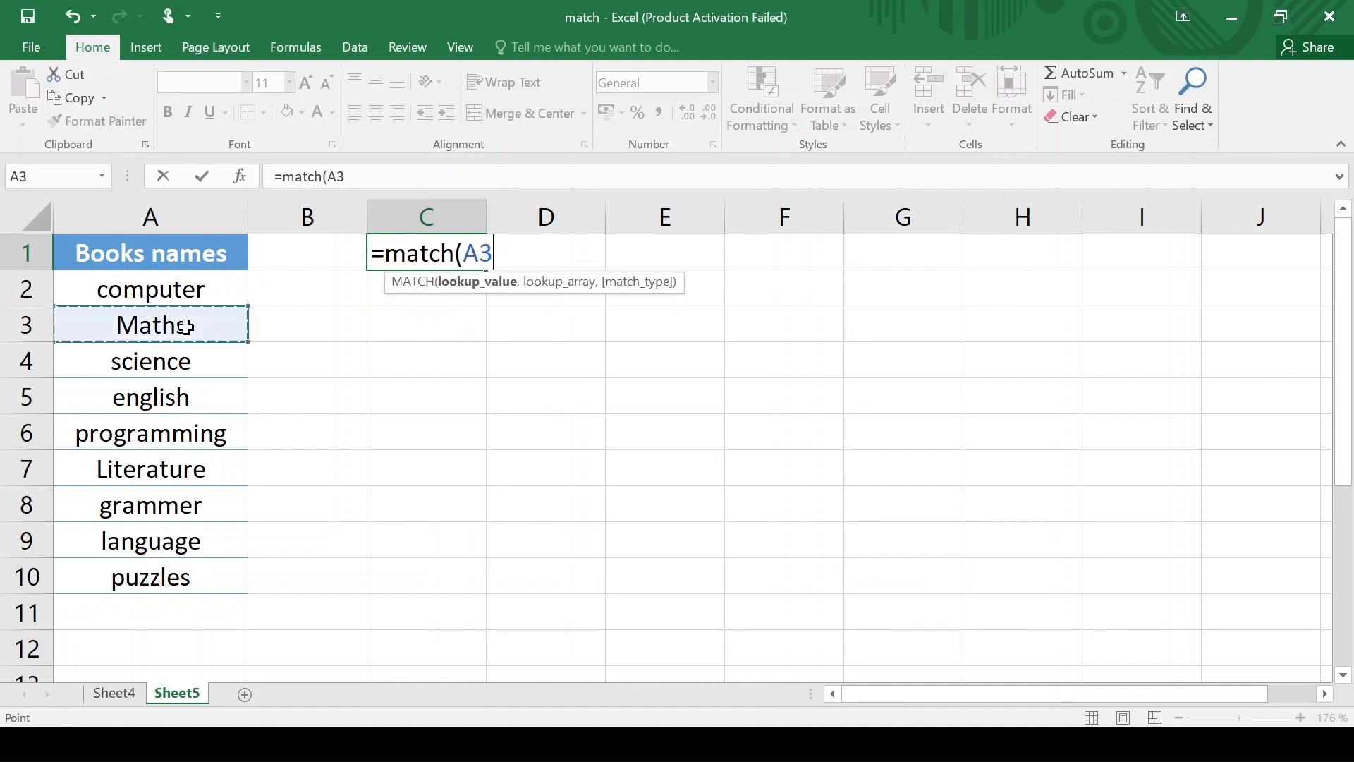
text(,)
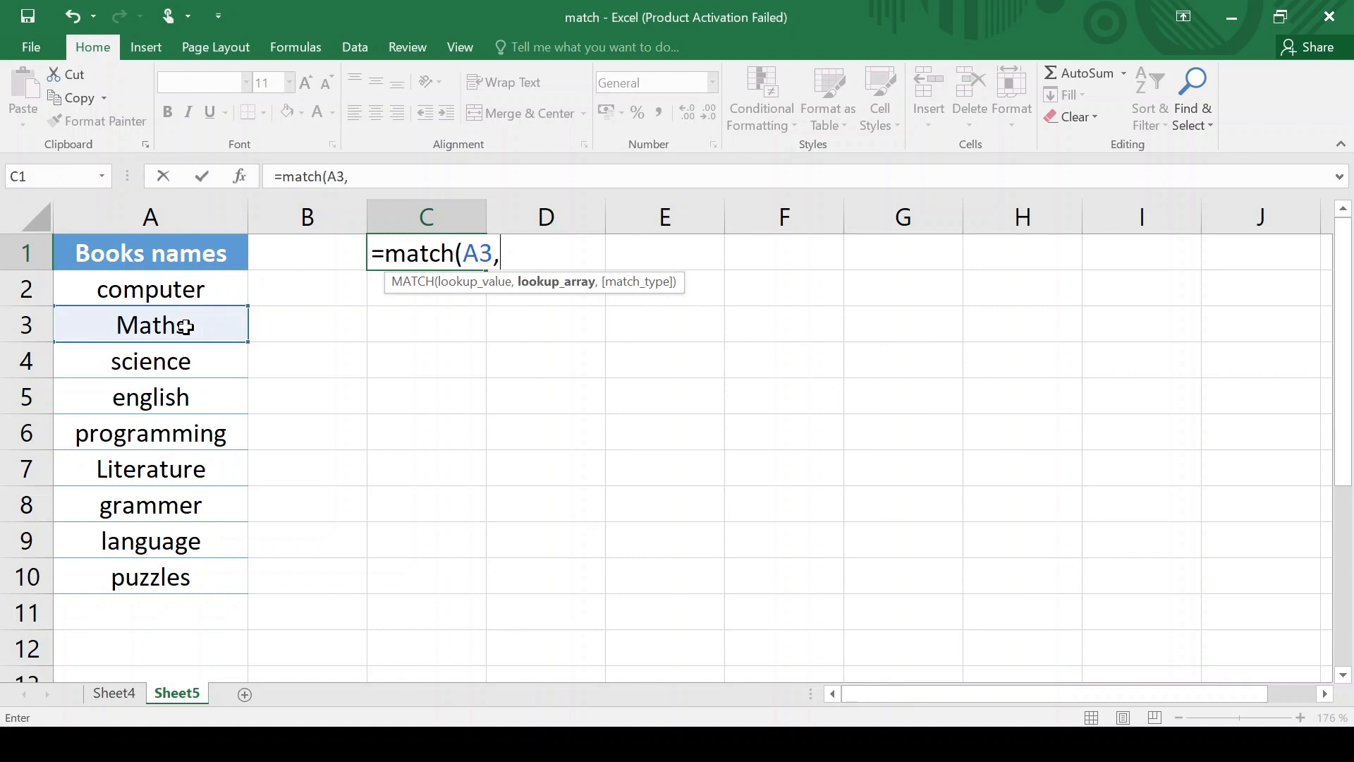
click(121, 698)
drag(139, 291, 134, 585)
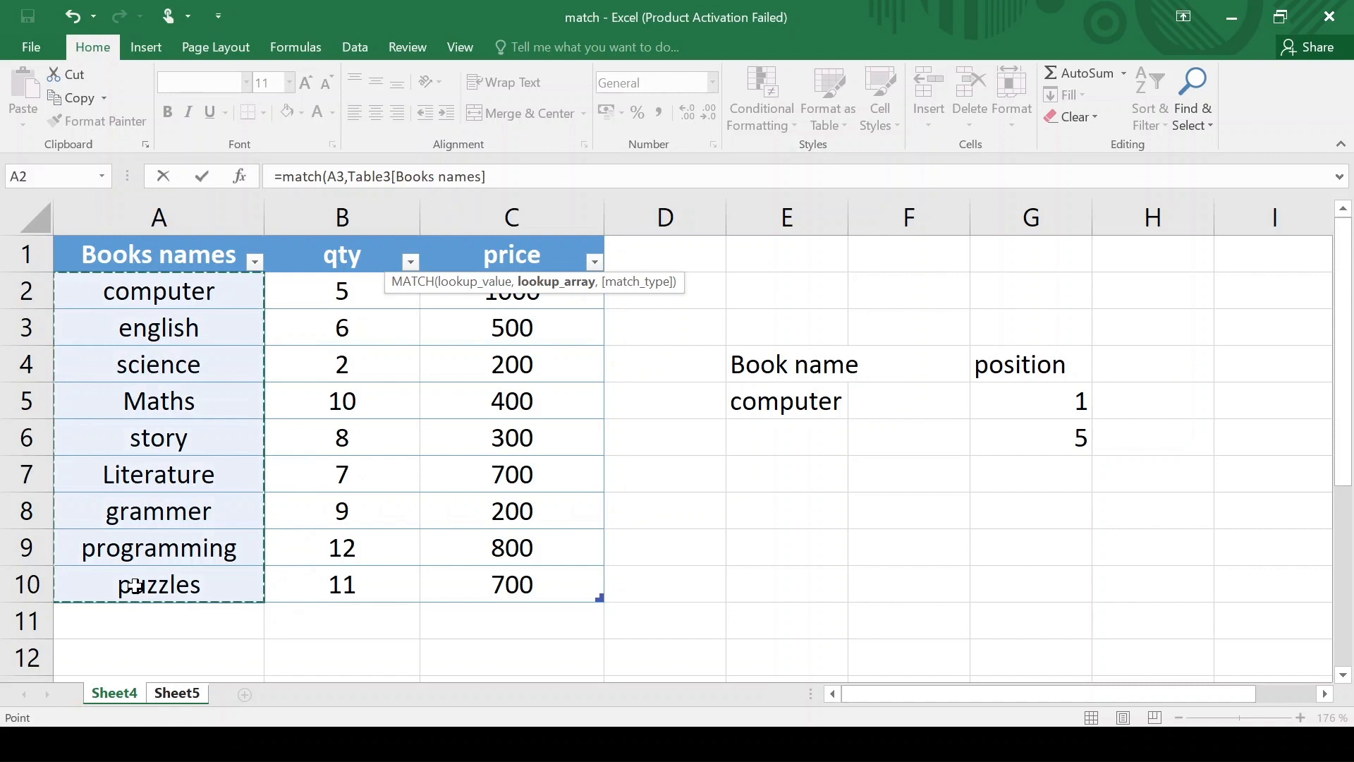
text(,0)
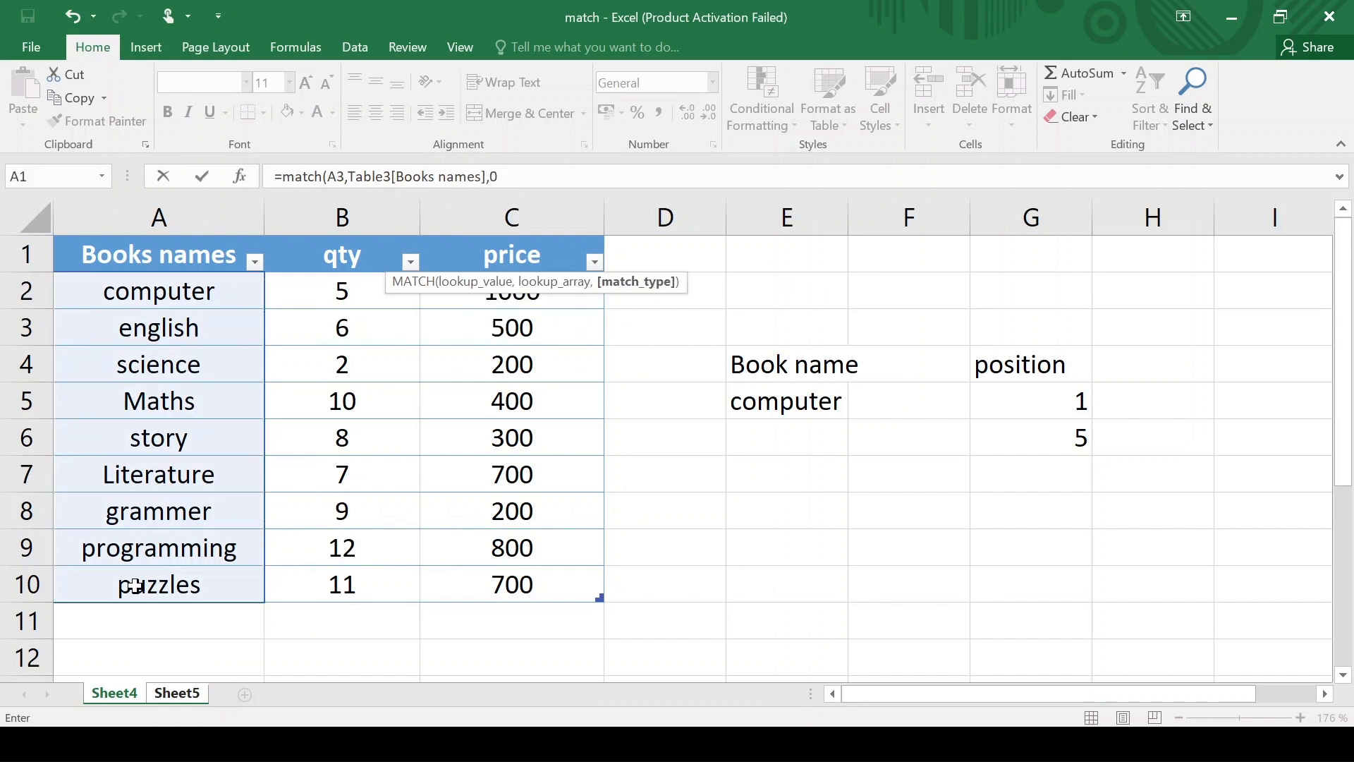
key(Return)
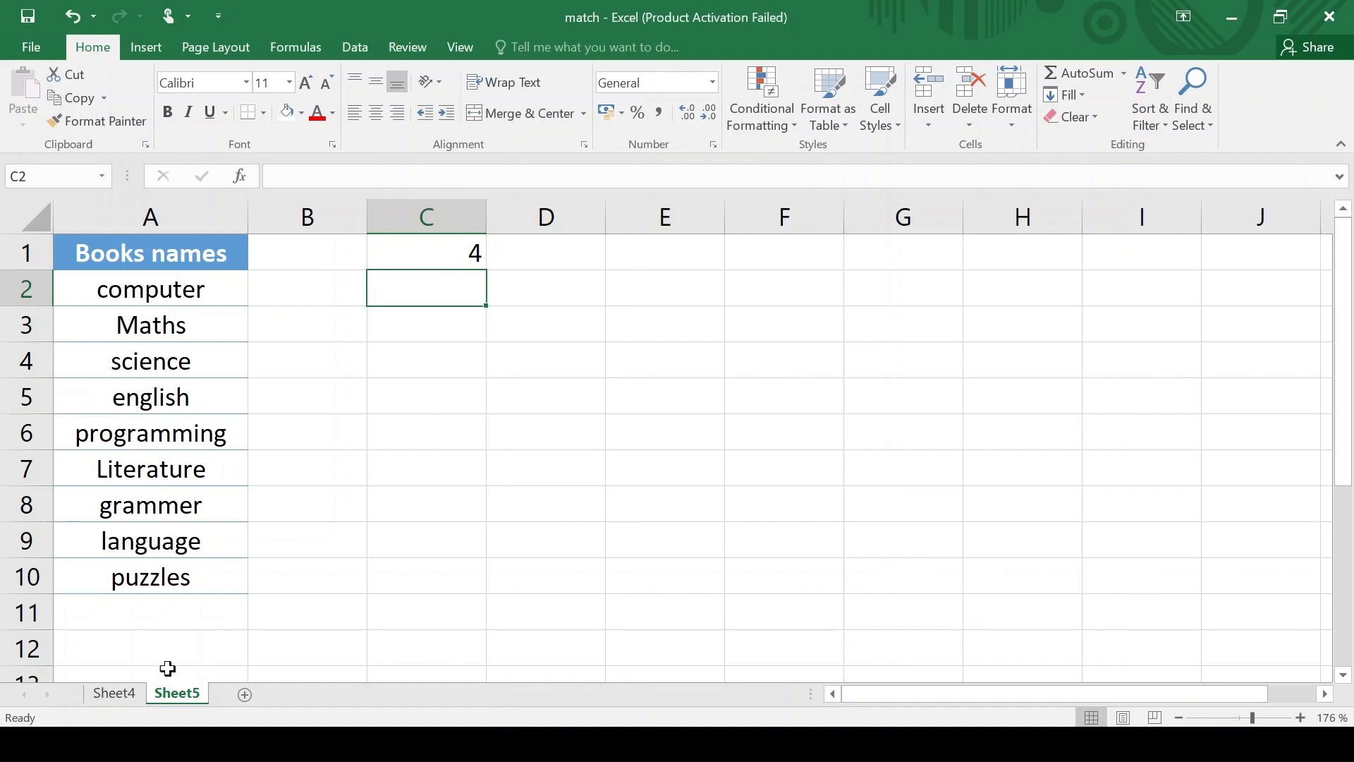
Step: On Sheet4, sort the books table by price from smallest to largest
click(113, 693)
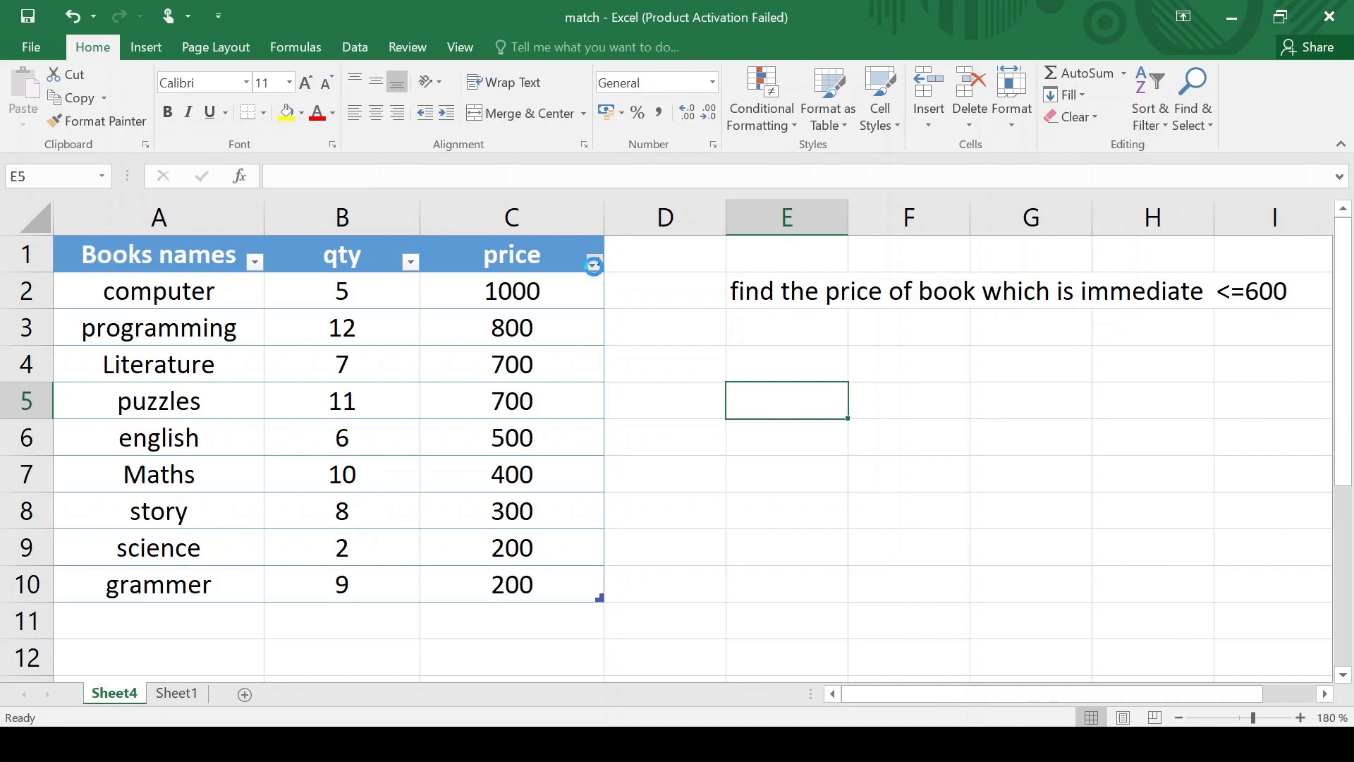
click(594, 265)
click(550, 302)
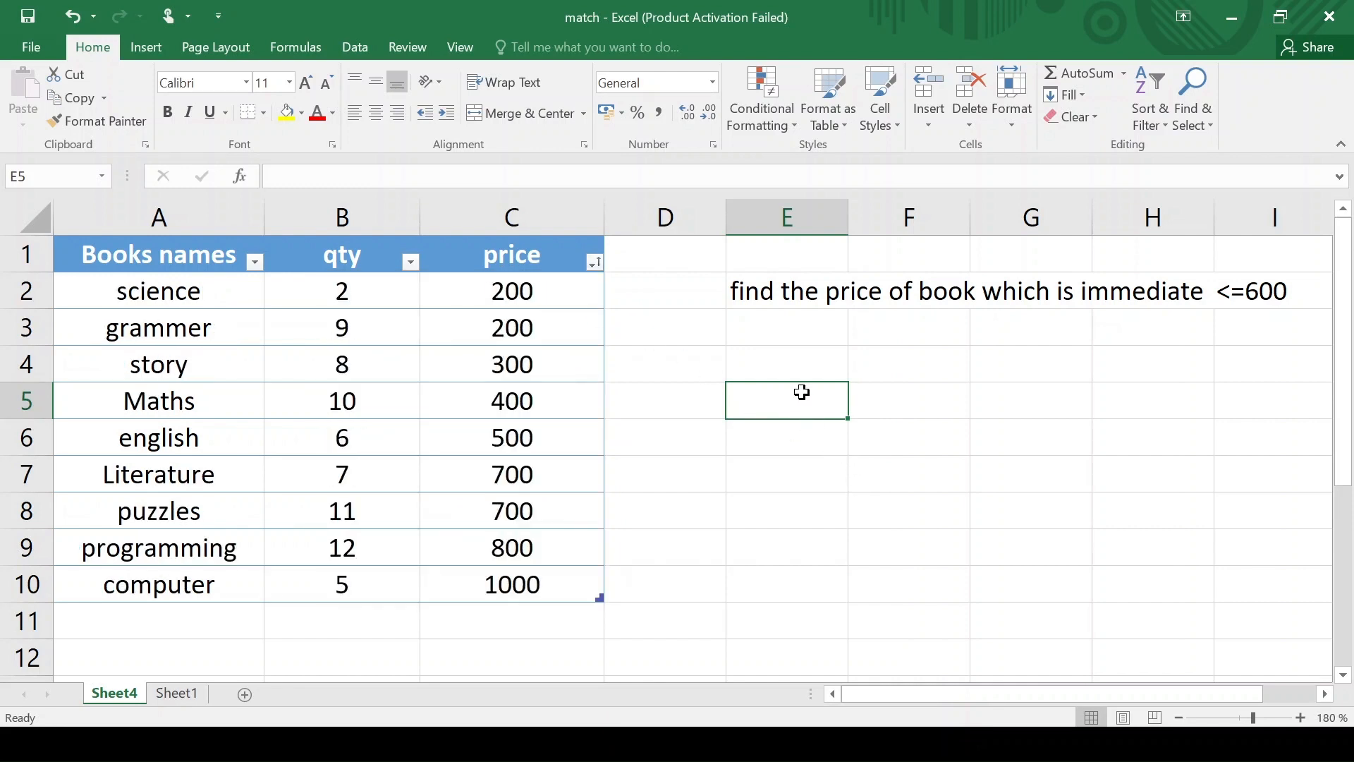
Step: In E5 of Sheet4, enter a MATCH formula looking up 600 in the table's price column with match type 1, and select the matching row
key(F2)
text(=m)
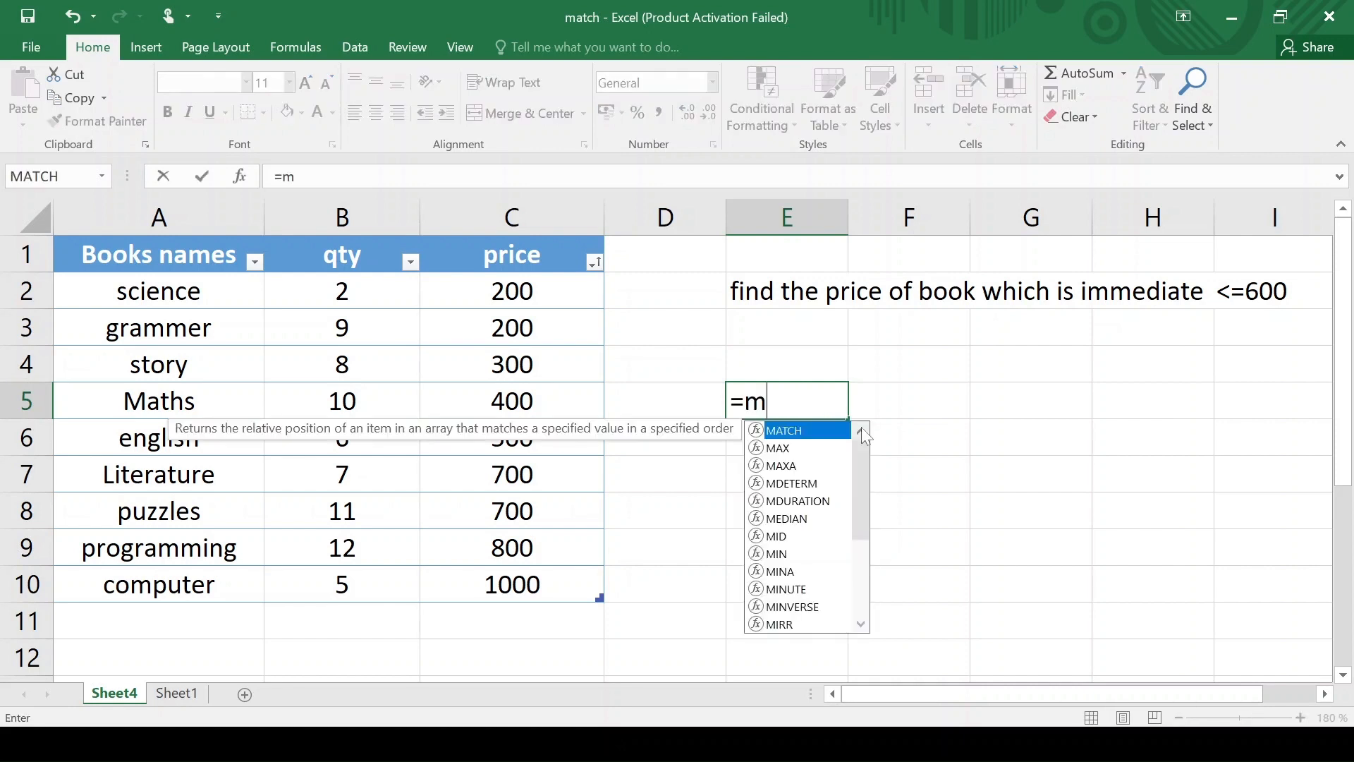
text(atch()
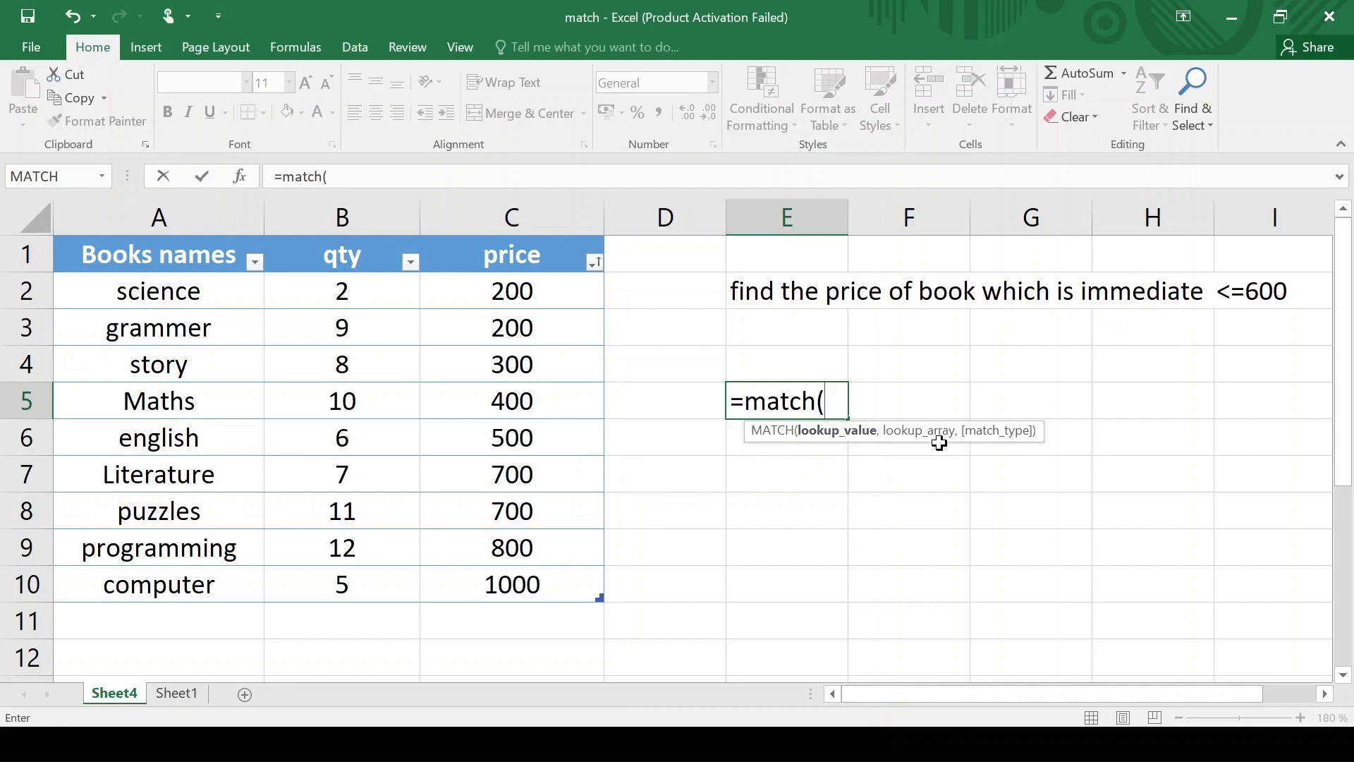
text(600,)
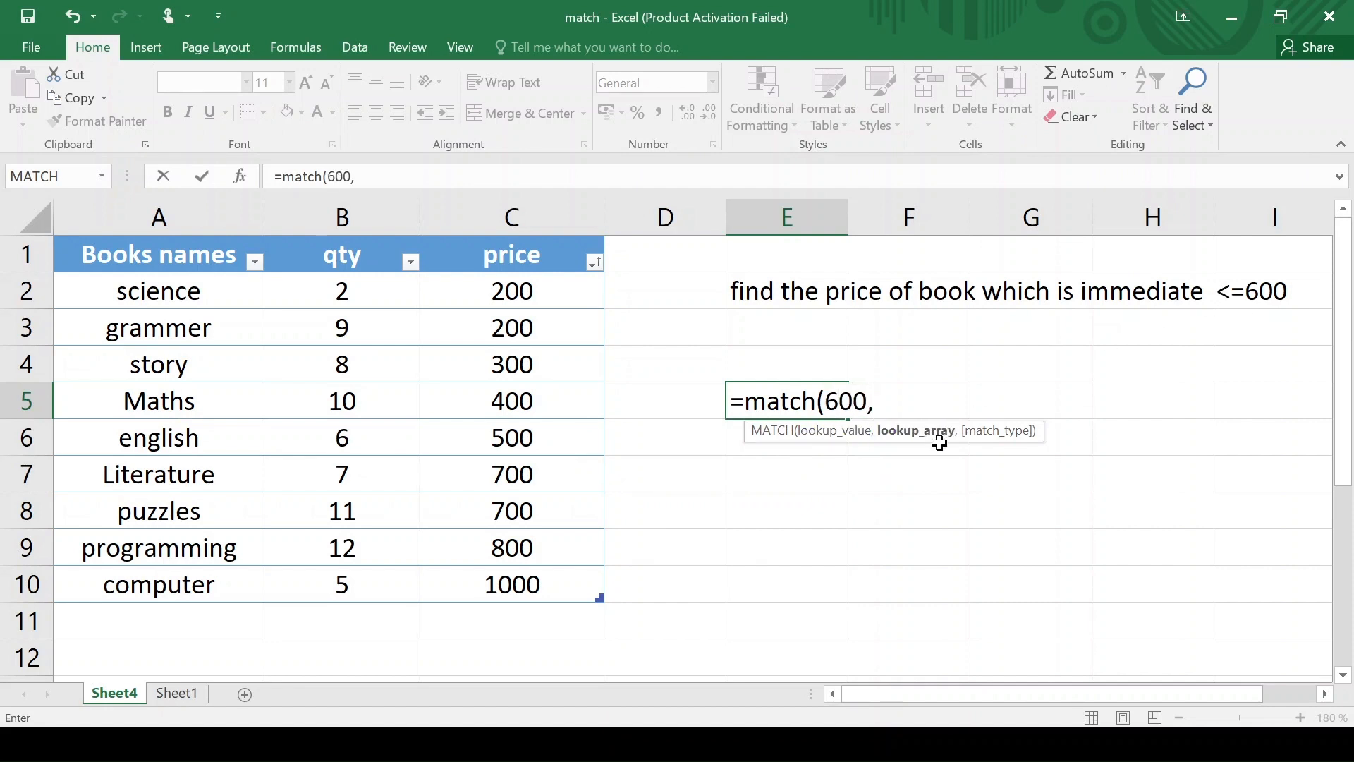
click(529, 289)
drag(528, 326, 529, 569)
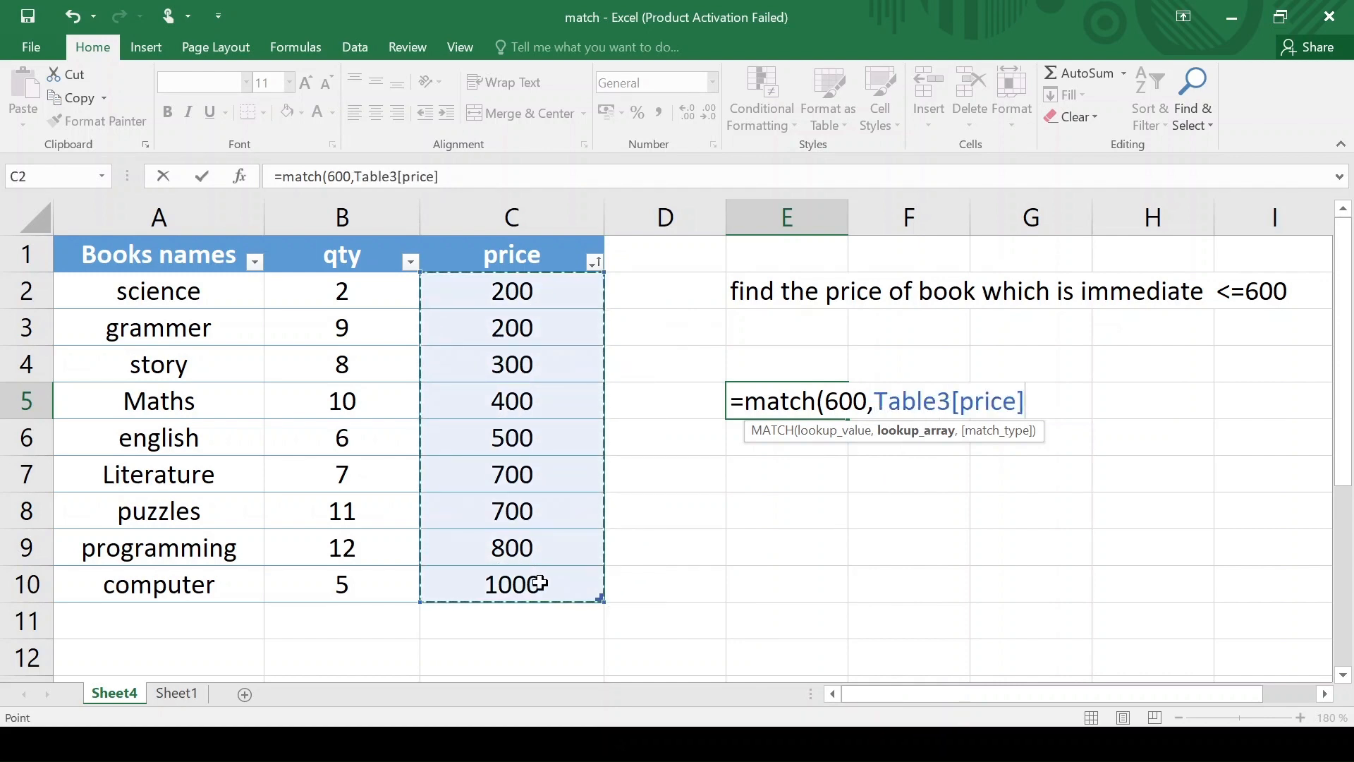
text(,)
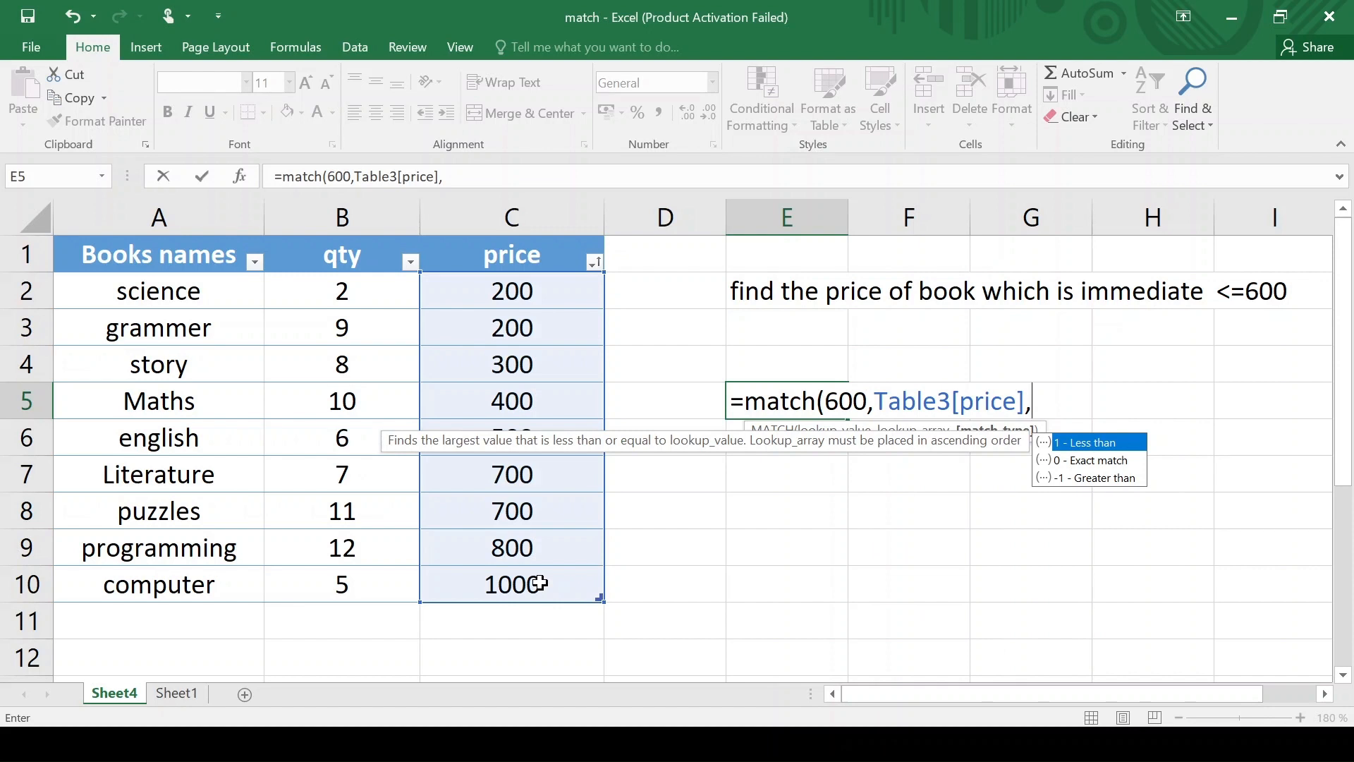
text(1))
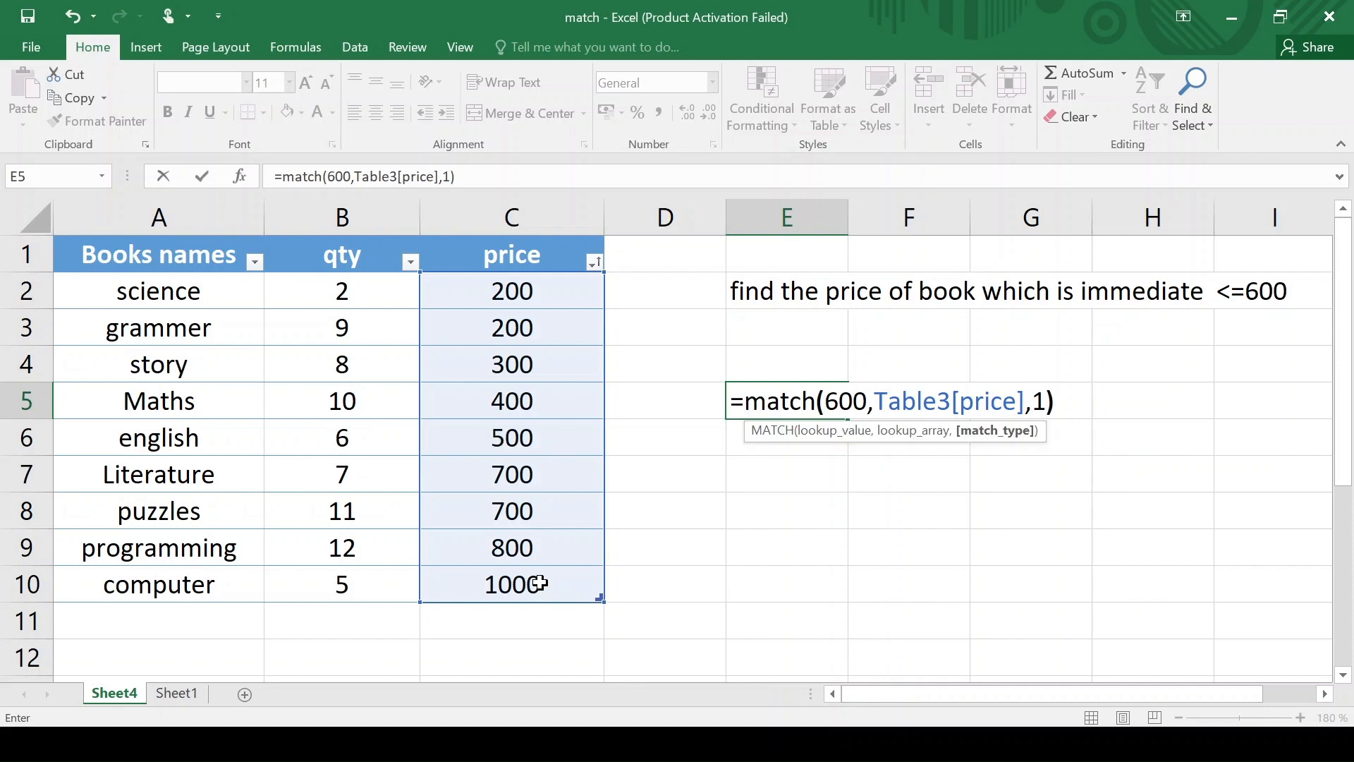
key(Return)
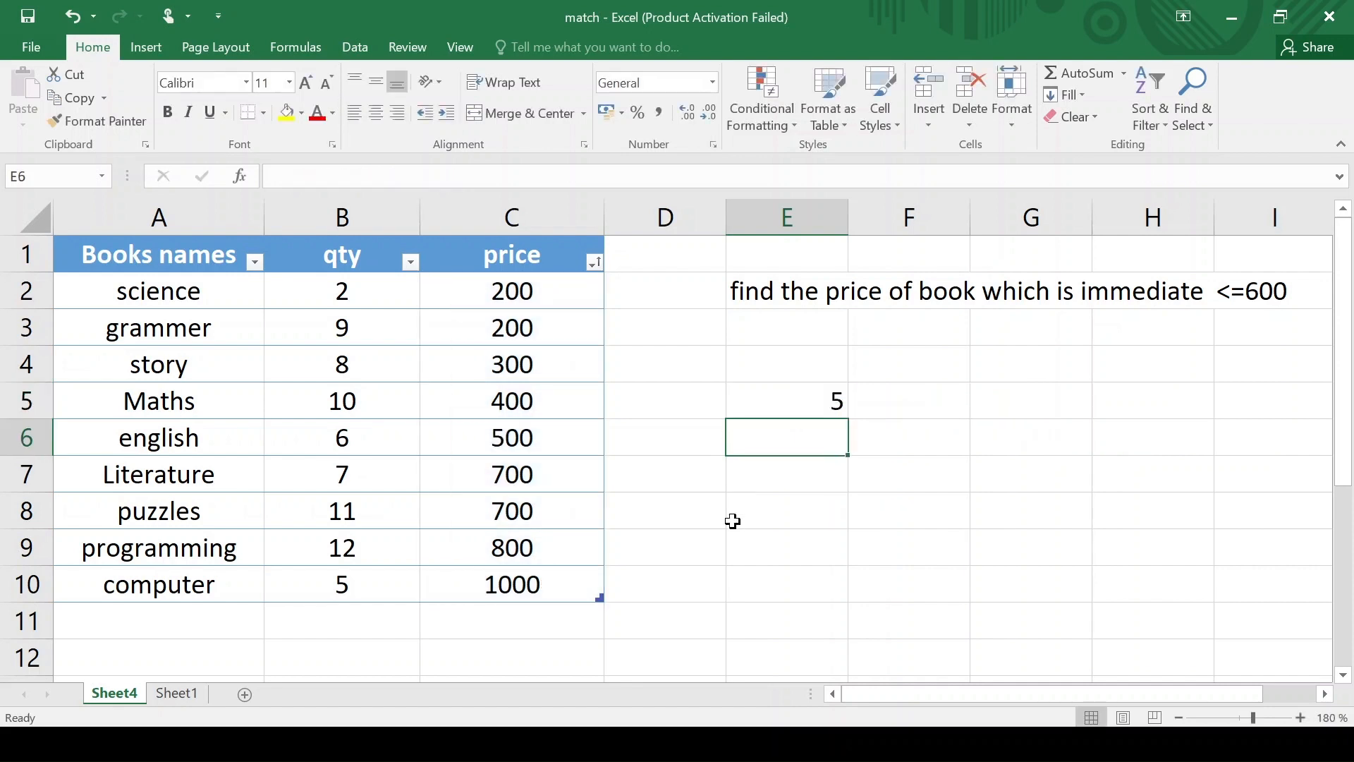
click(802, 397)
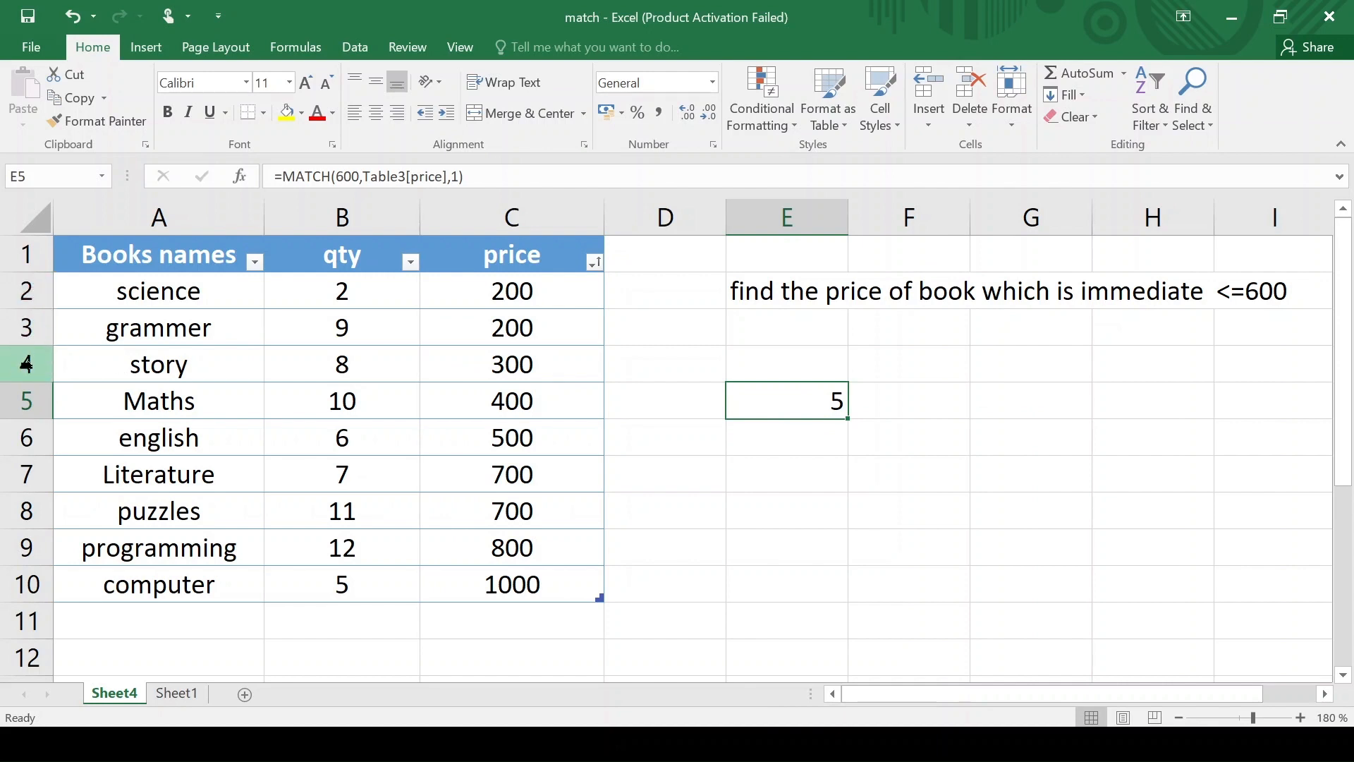
click(31, 435)
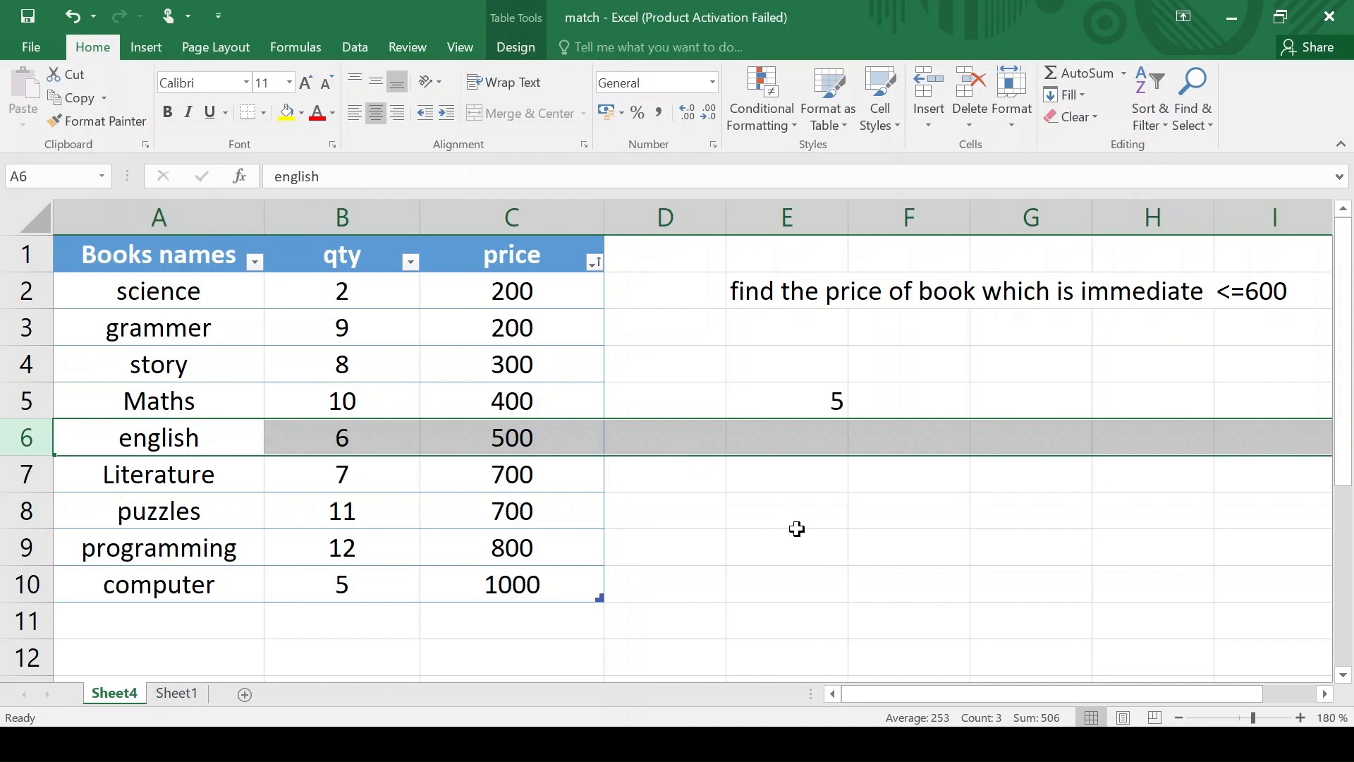
Step: In E4 of Sheet1, enter a MATCH formula looking up 600 in the table's price column with match type -1, and select the matching row
key(ctrl+Page_Down)
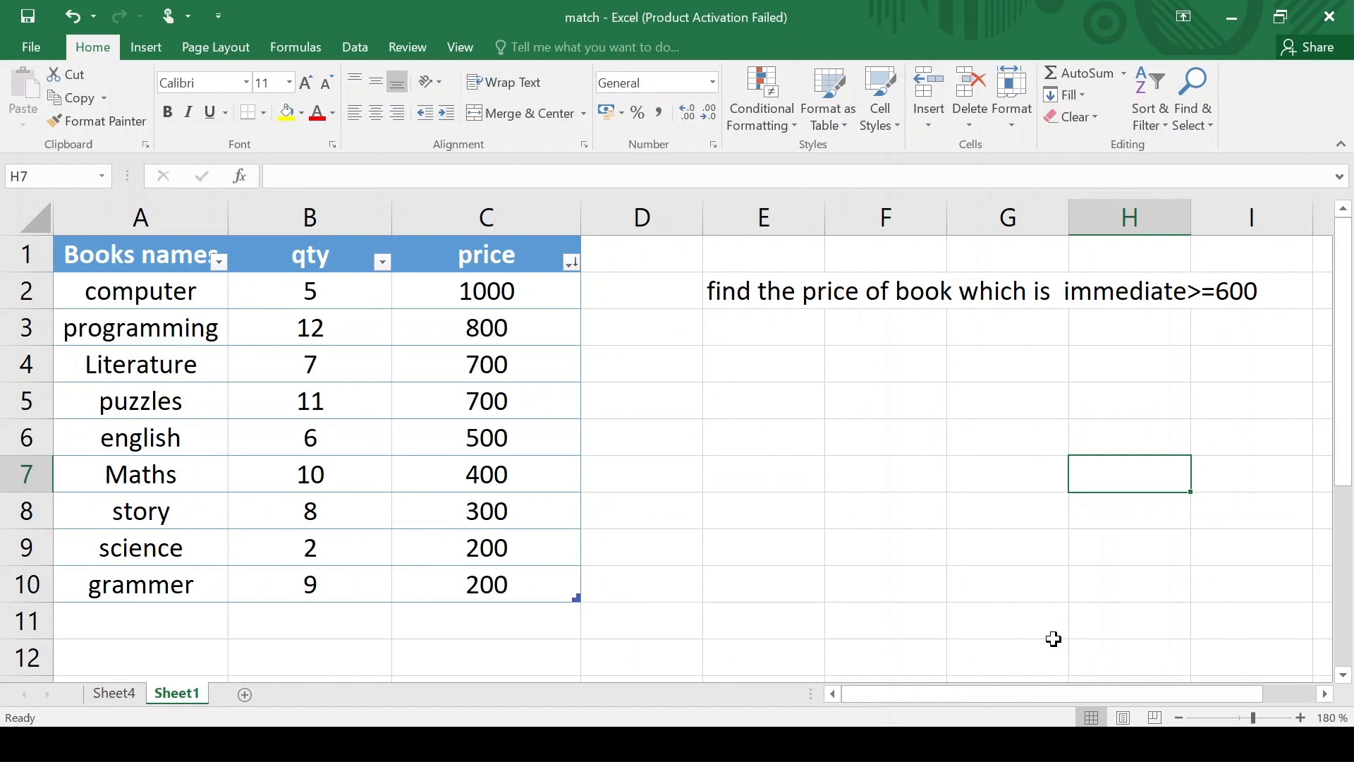
click(768, 364)
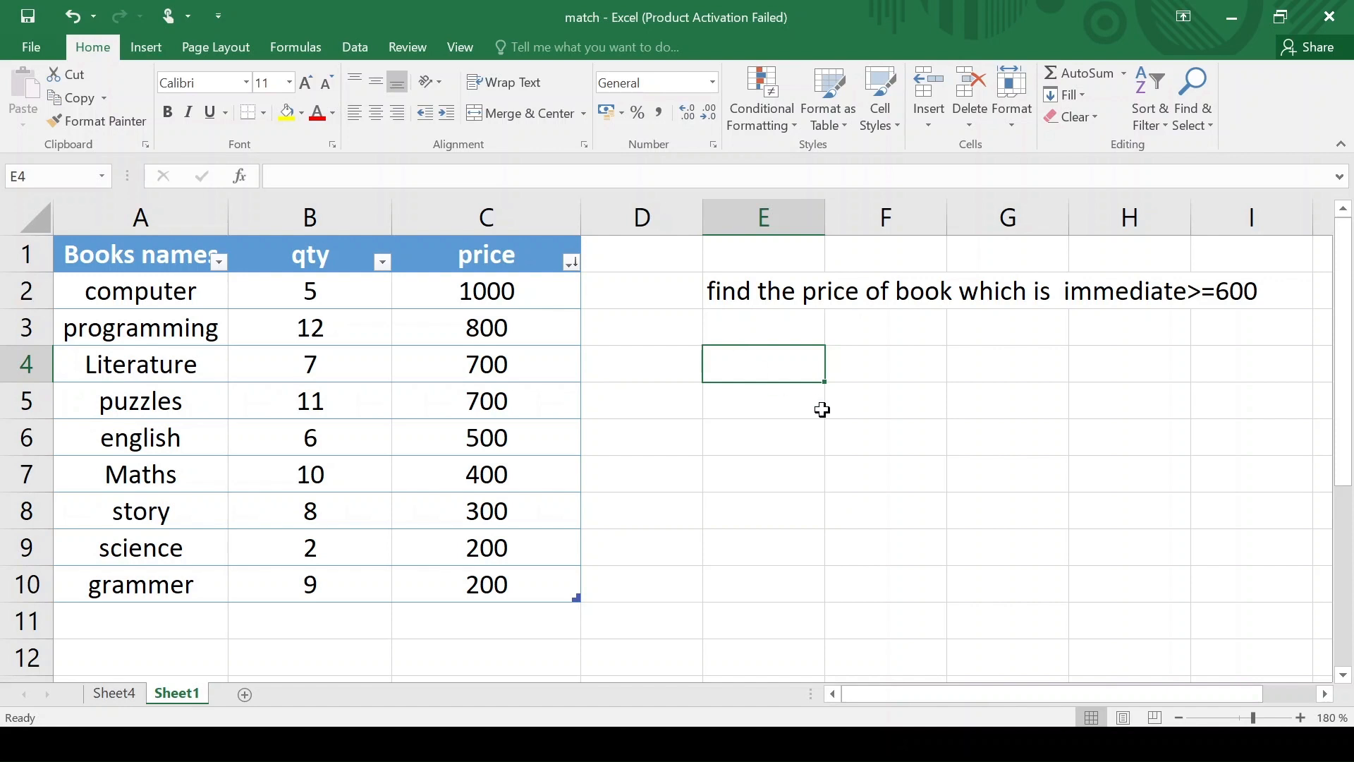
text(=)
text(m)
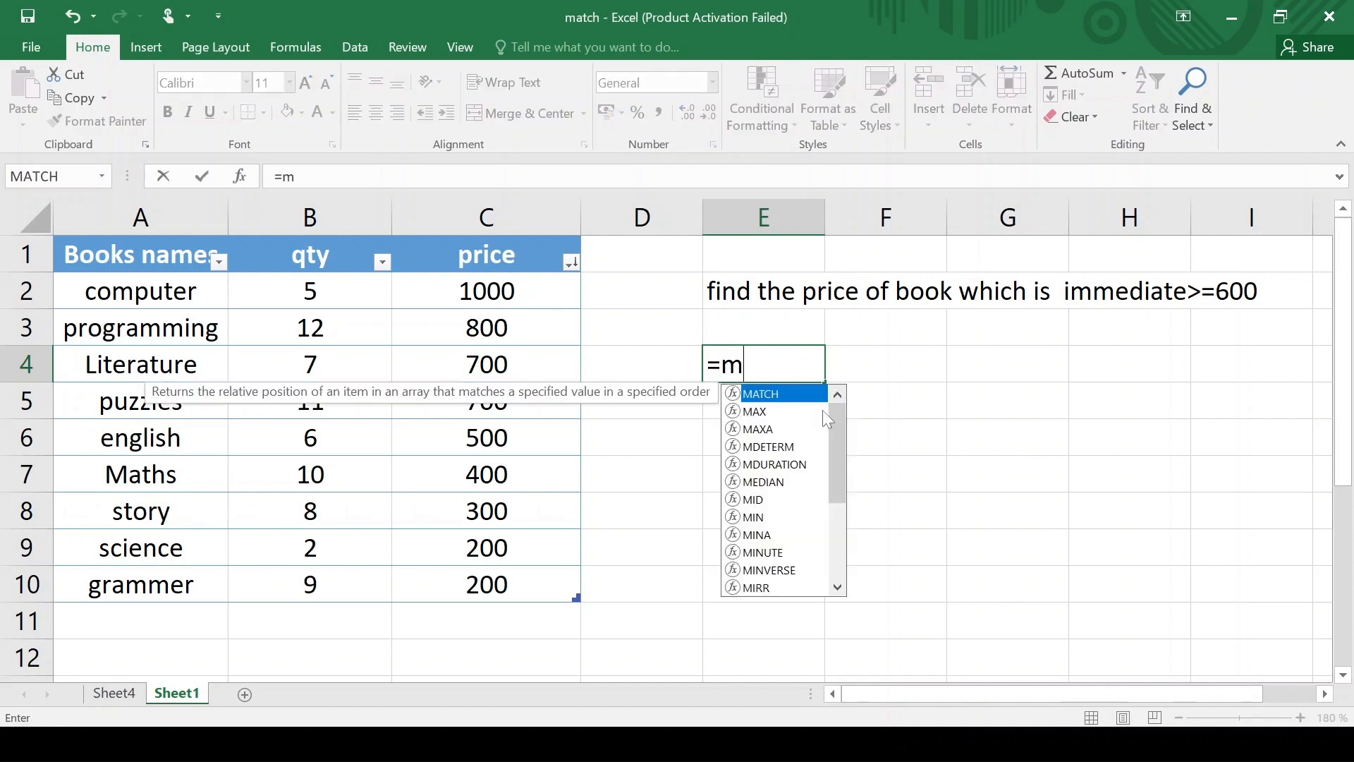
text(atch()
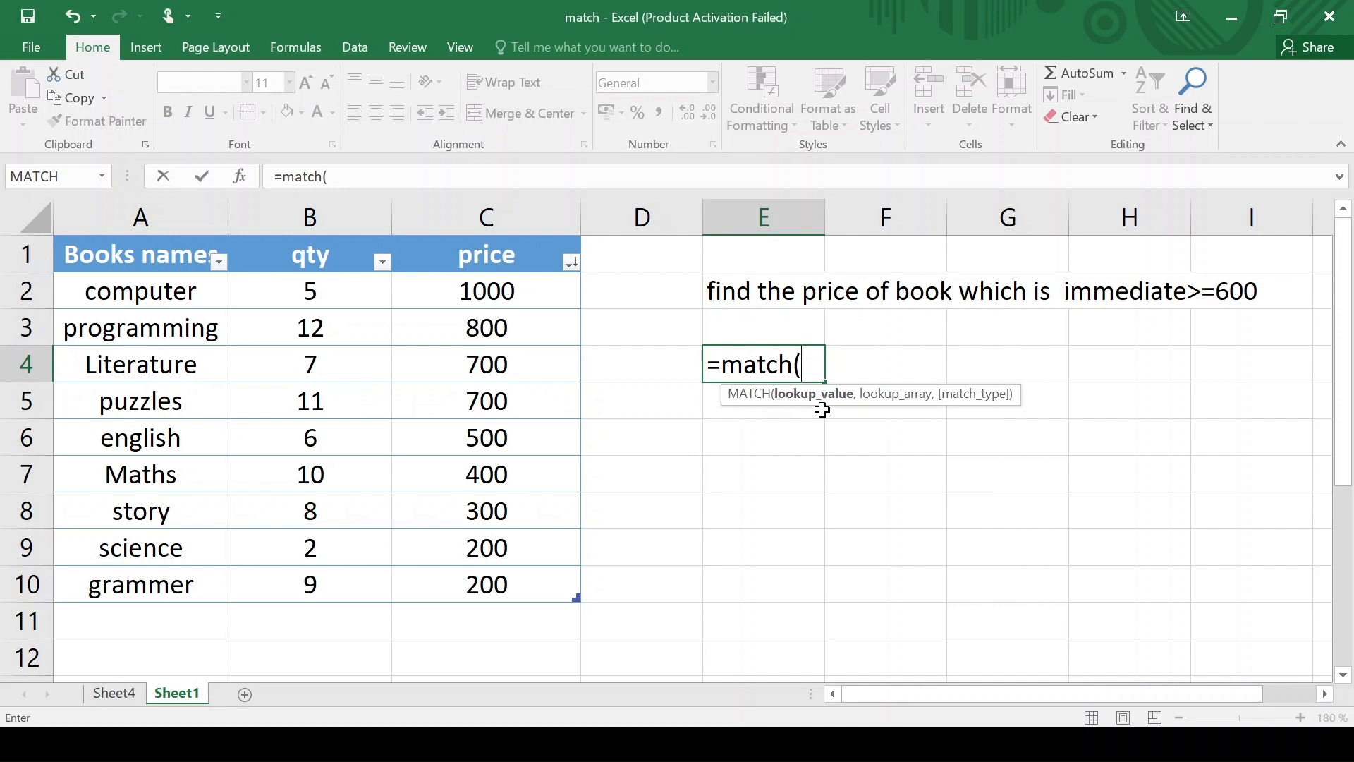
text(600,)
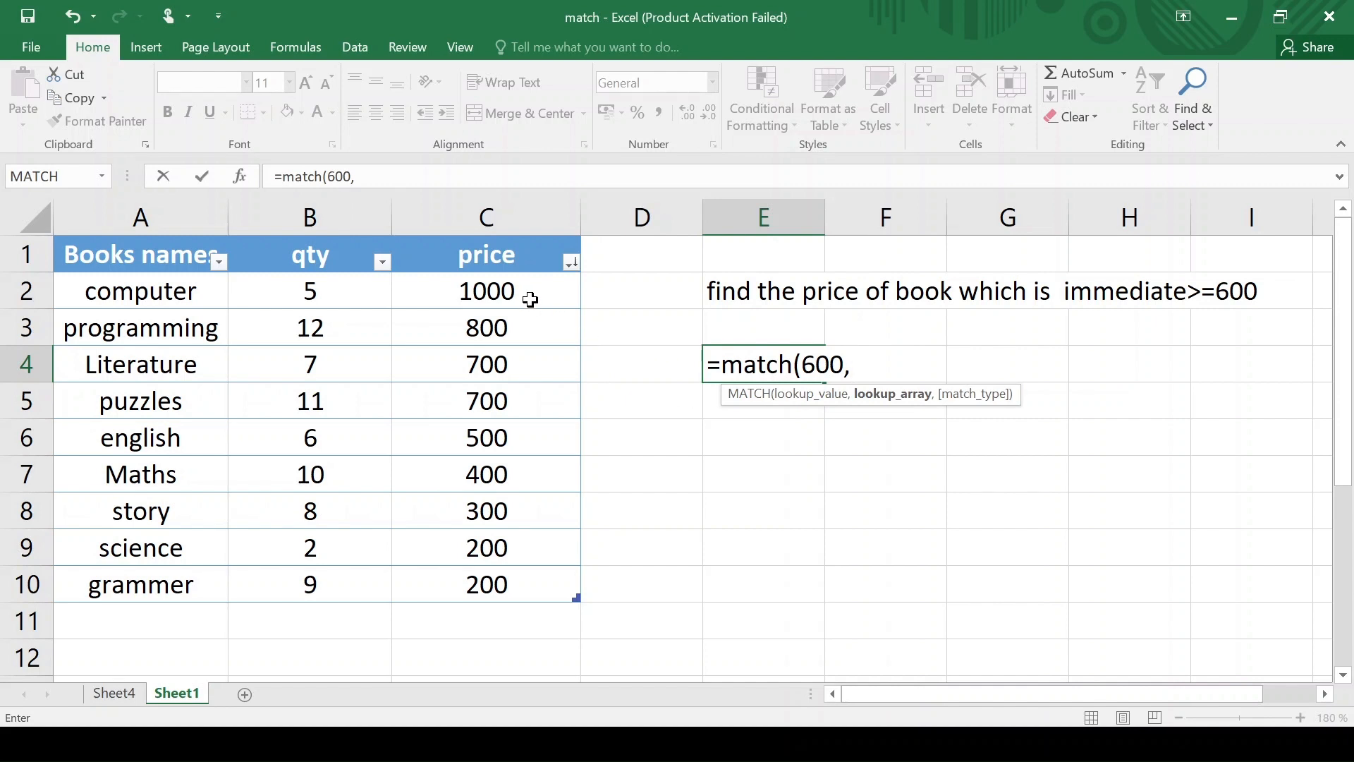
drag(532, 295, 538, 595)
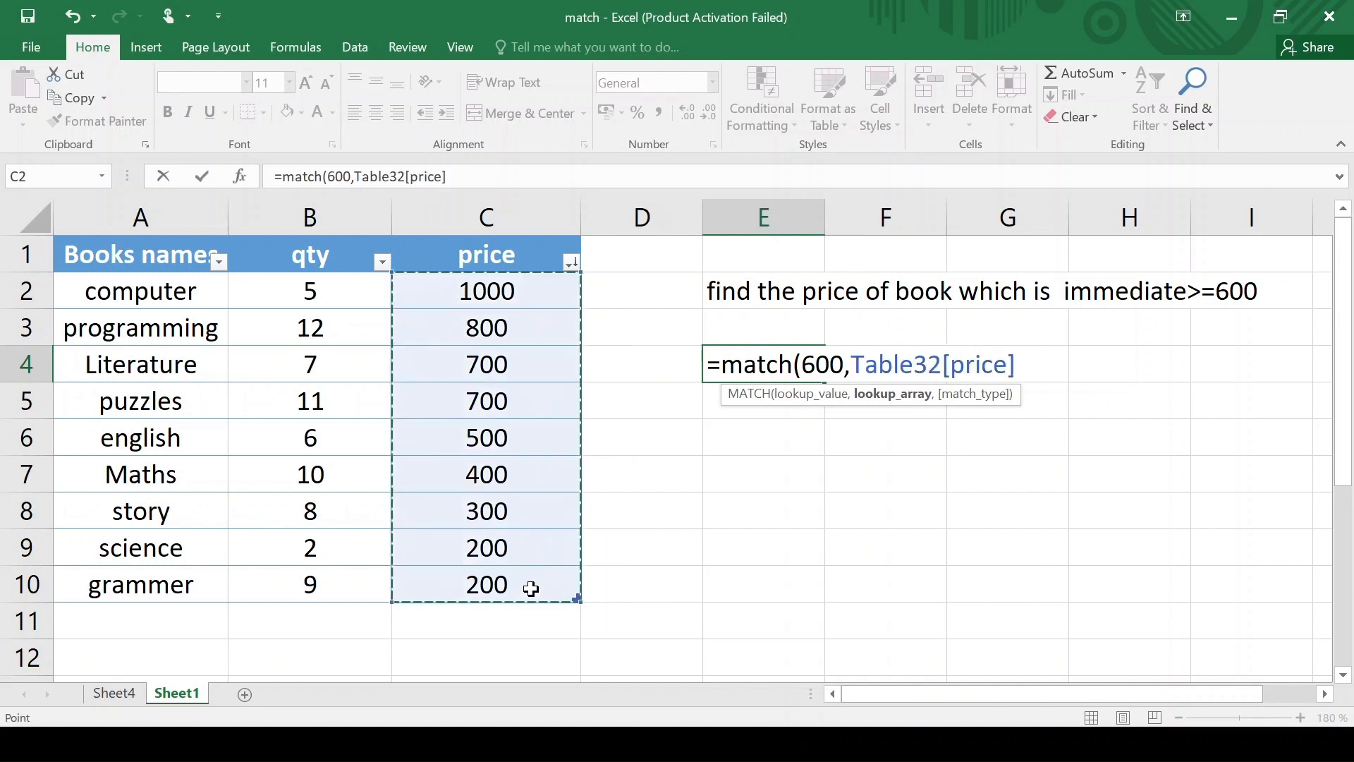
text(,)
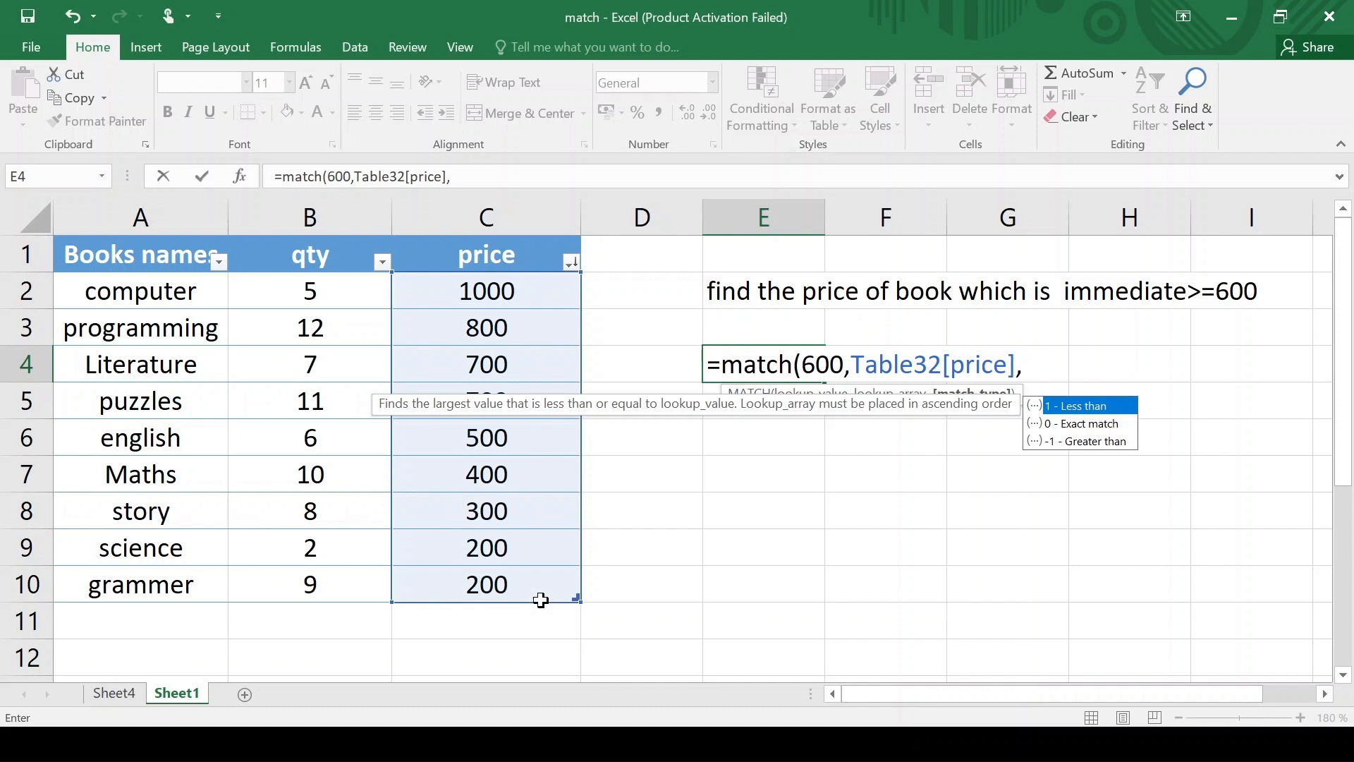
text(-1))
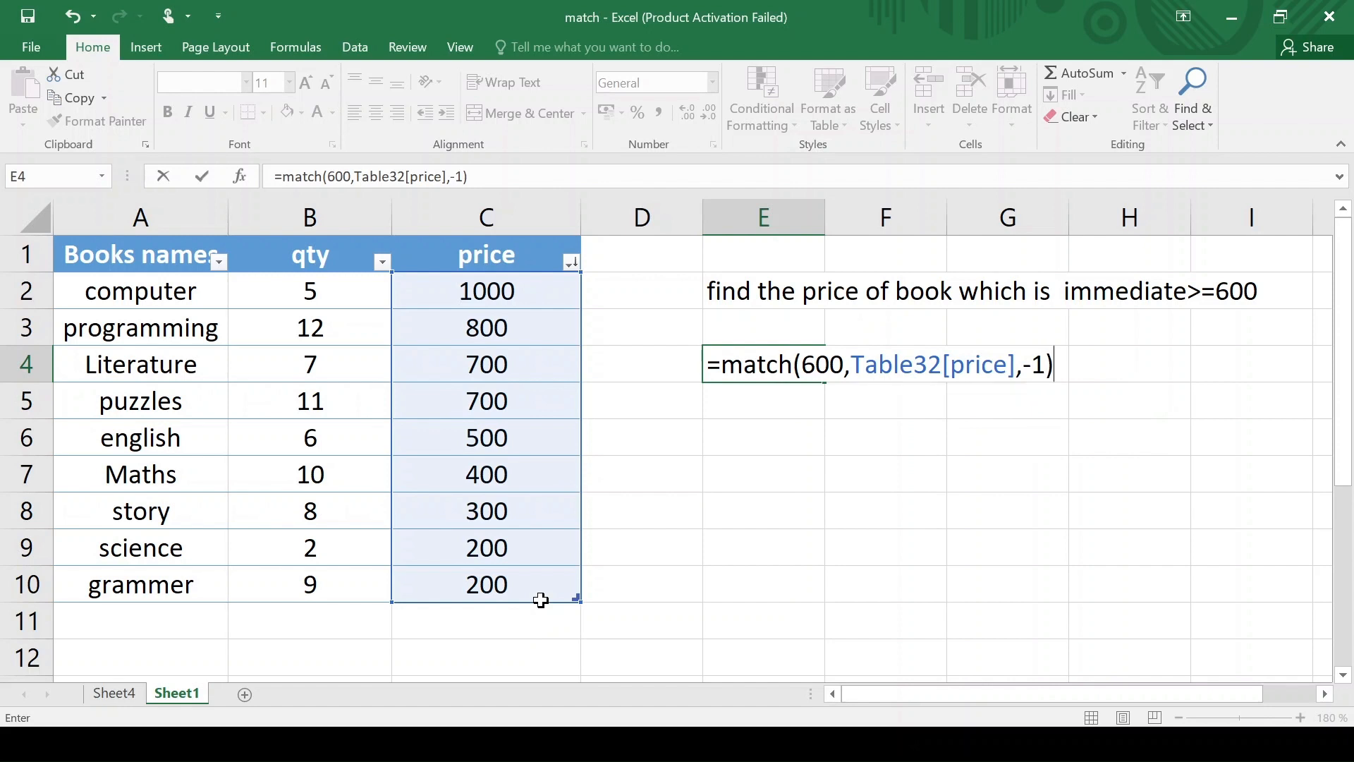
key(Return)
click(803, 364)
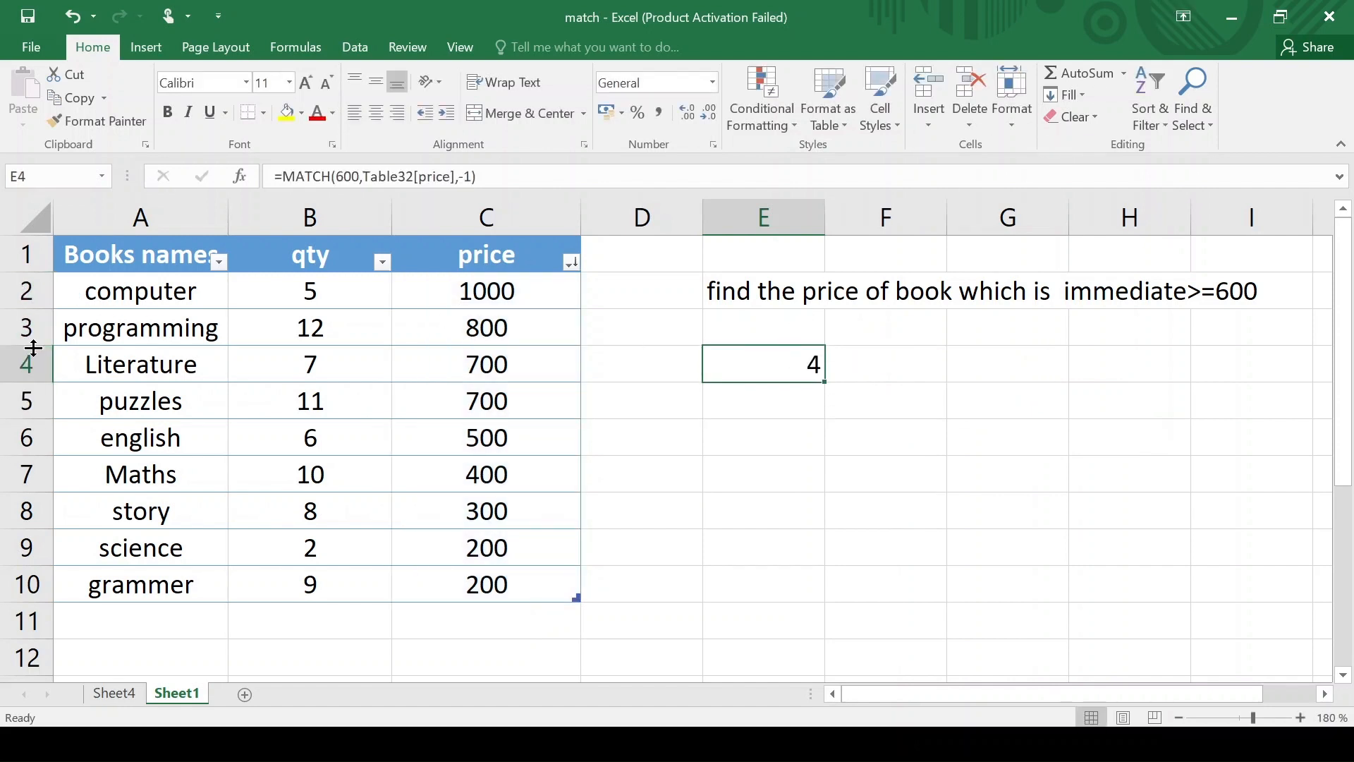
click(28, 404)
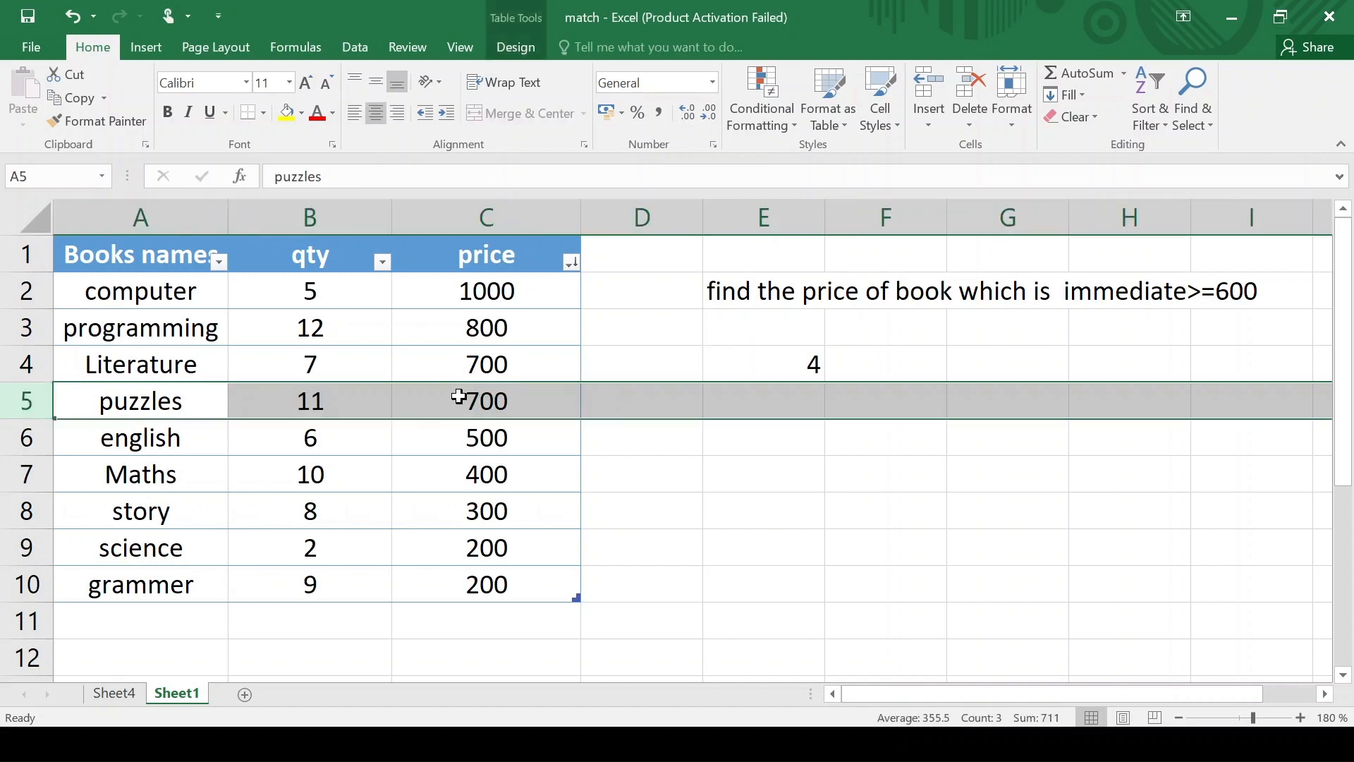